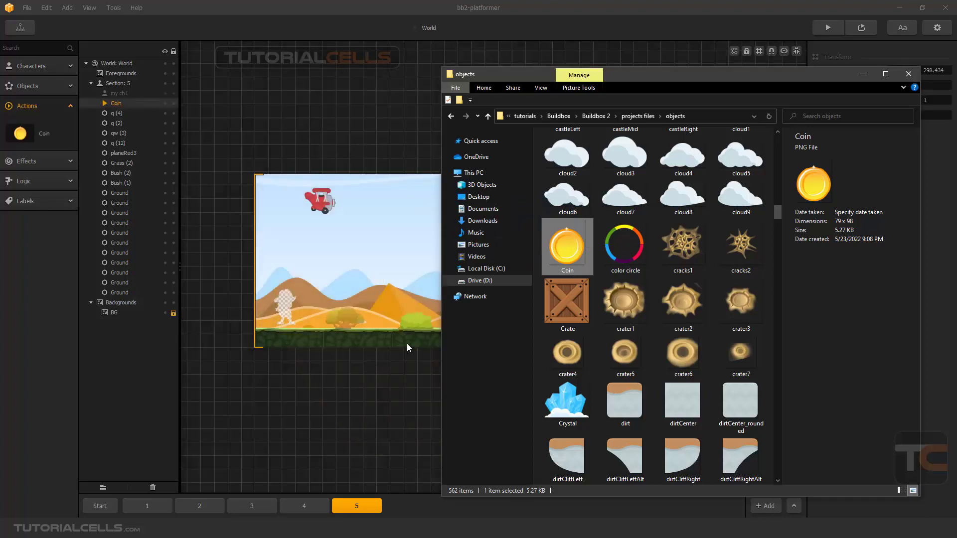
- Move the coin in the scene to above the first bush, at about position 304, 204
{"action": "left_click", "coordinate": [863, 73]}
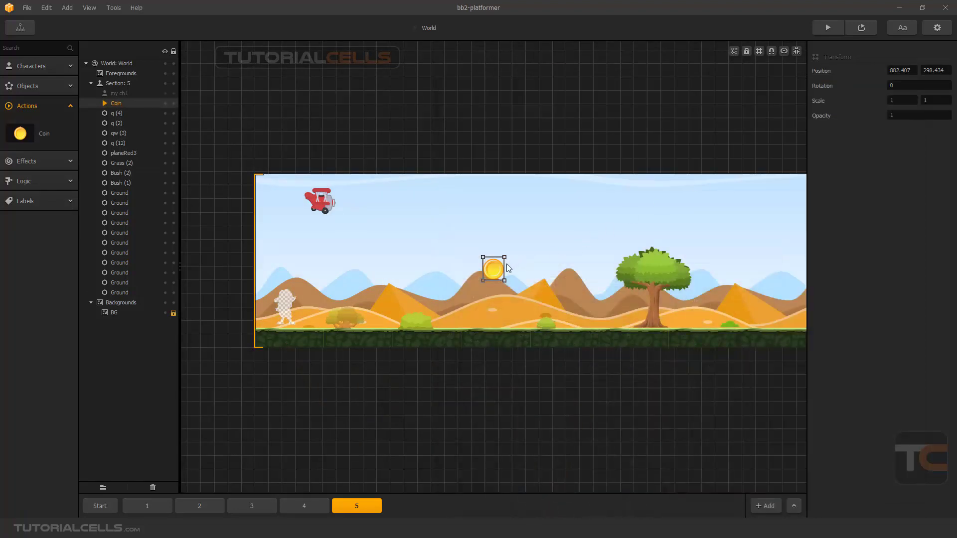
{"action": "left_click_drag", "start_coordinate": [491, 272], "coordinate": [339, 298]}
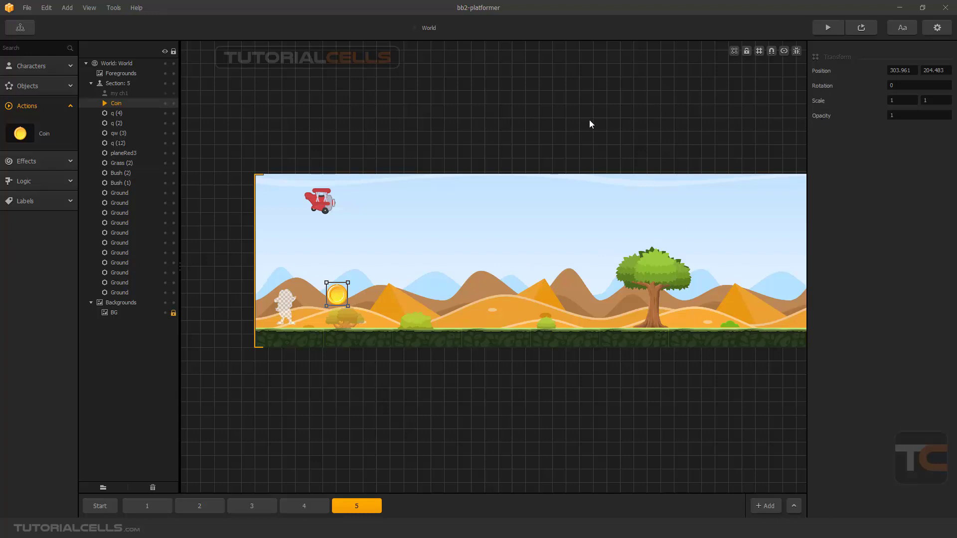
- Change the Coin action's collision shape from a polygon to a Circle and adjust the circle's radius
{"action": "left_click", "coordinate": [45, 134]}
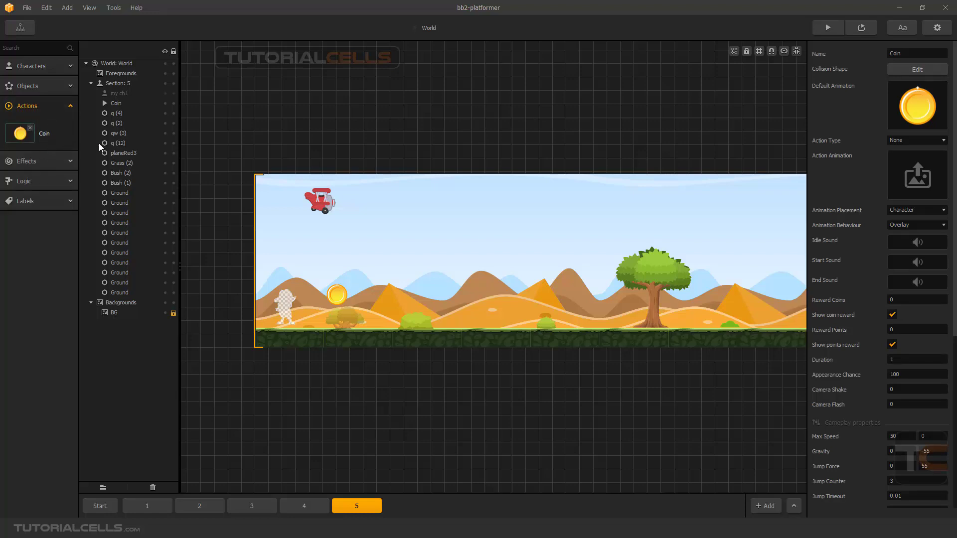
{"action": "scroll", "coordinate": [829, 241], "scroll_direction": "down", "scroll_amount": 5}
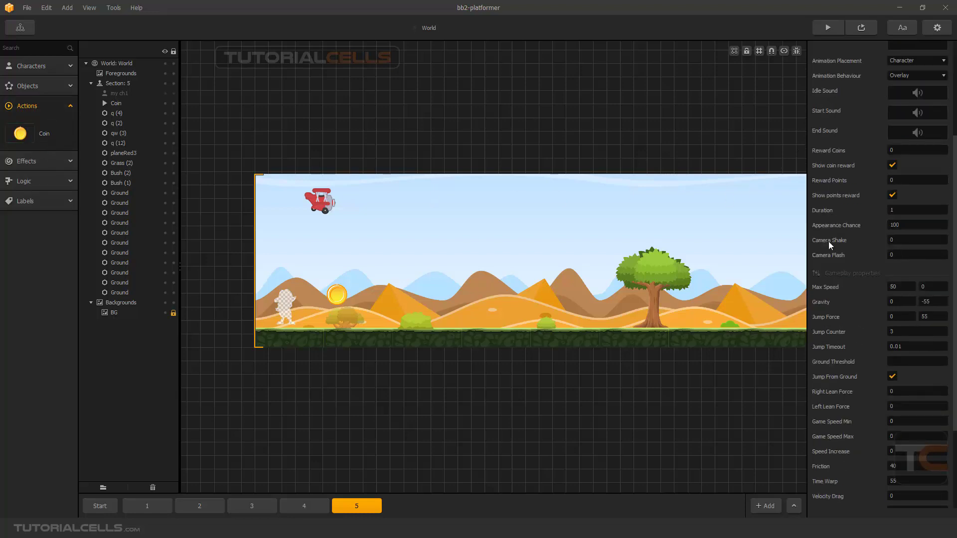
{"action": "scroll", "coordinate": [838, 307], "scroll_direction": "up", "scroll_amount": 5}
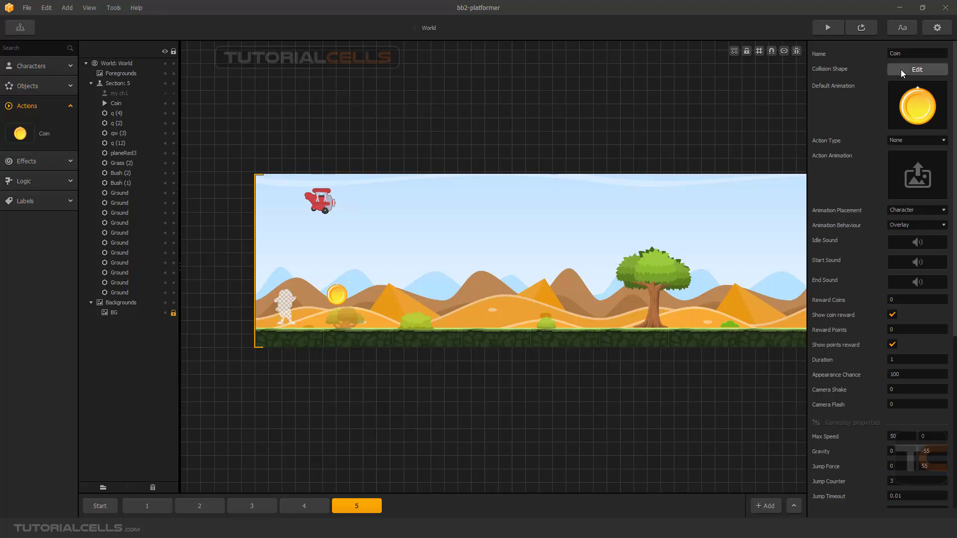
{"action": "left_click", "coordinate": [916, 70]}
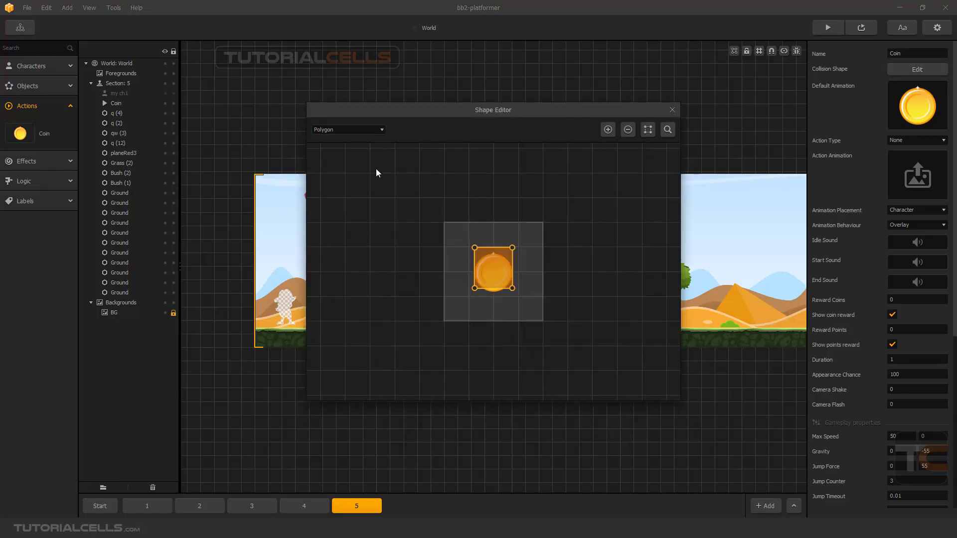
{"action": "left_click", "coordinate": [374, 129]}
{"action": "left_click", "coordinate": [338, 150]}
{"action": "scroll", "coordinate": [518, 312], "scroll_direction": "up", "scroll_amount": 4}
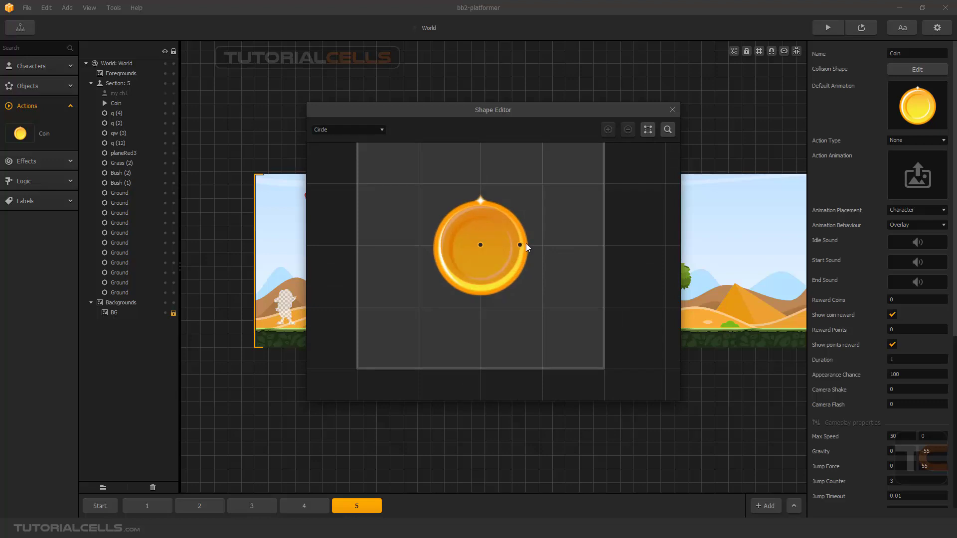
{"action": "left_click_drag", "start_coordinate": [520, 245], "coordinate": [482, 250]}
{"action": "left_click", "coordinate": [672, 109]}
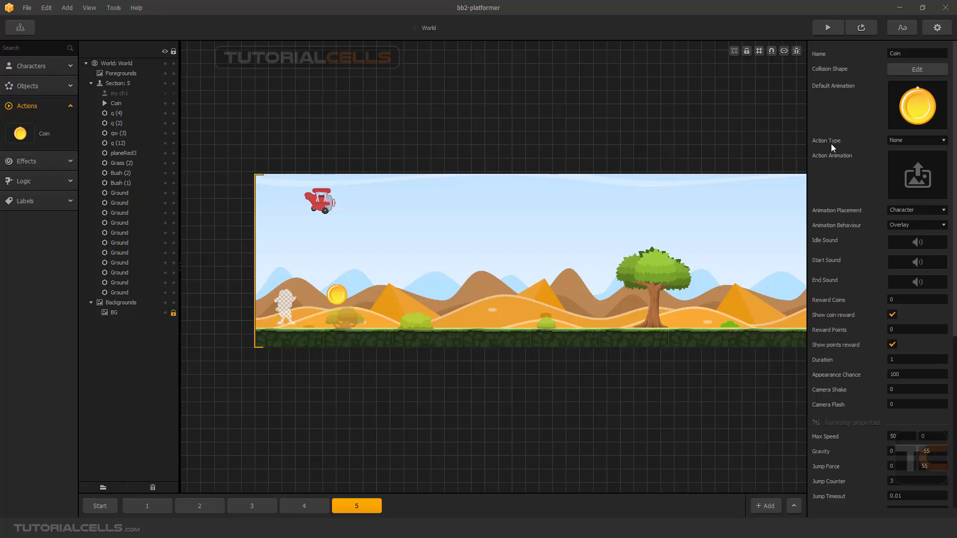
- Set the Coin action's Action Type to Coin
{"action": "left_click", "coordinate": [895, 140]}
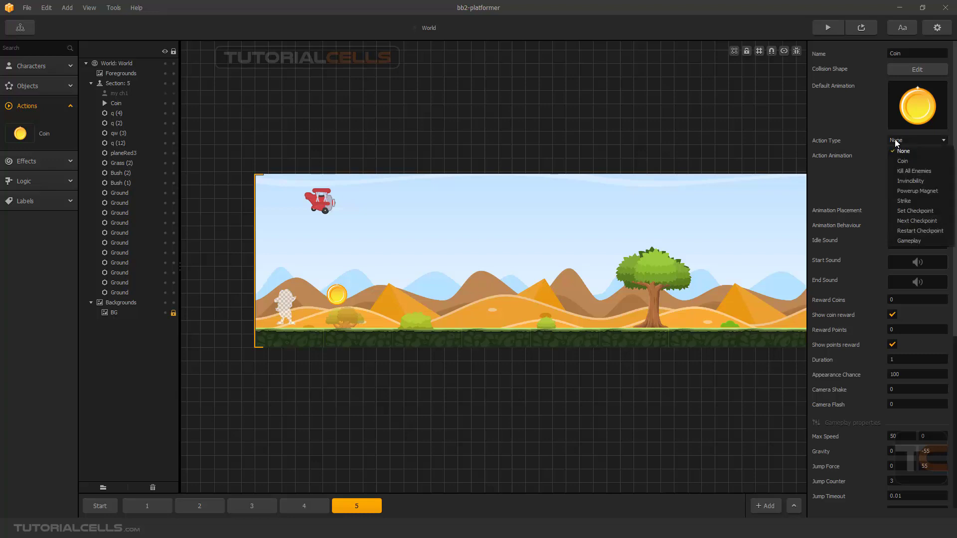
{"action": "left_click", "coordinate": [910, 162]}
{"action": "left_click", "coordinate": [907, 138]}
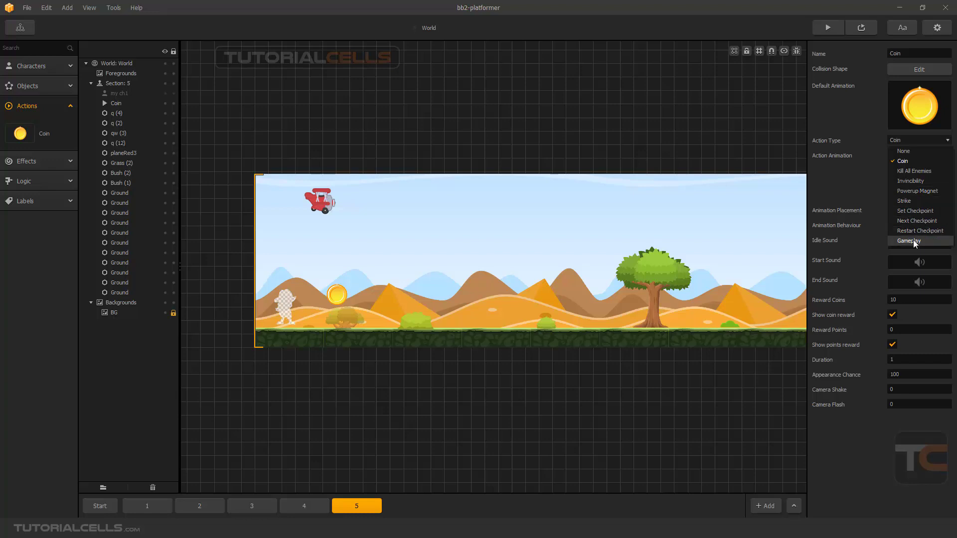
{"action": "left_click", "coordinate": [901, 163]}
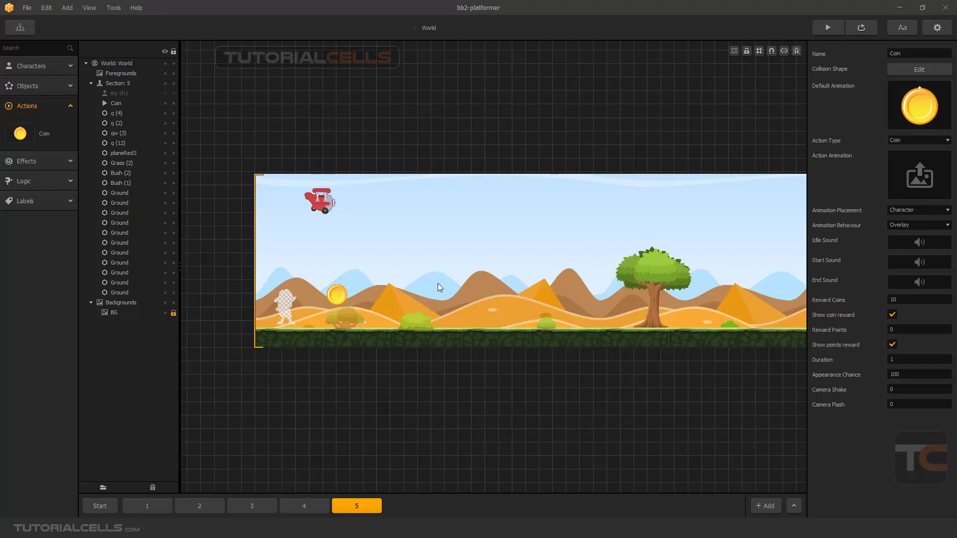
- Add all images from the Pickups folder to the scene as one animated action and place it near the ground at about 875, 153
{"action": "key", "text": "alt+Tab"}
{"action": "scroll", "coordinate": [599, 221], "scroll_direction": "down", "scroll_amount": 2}
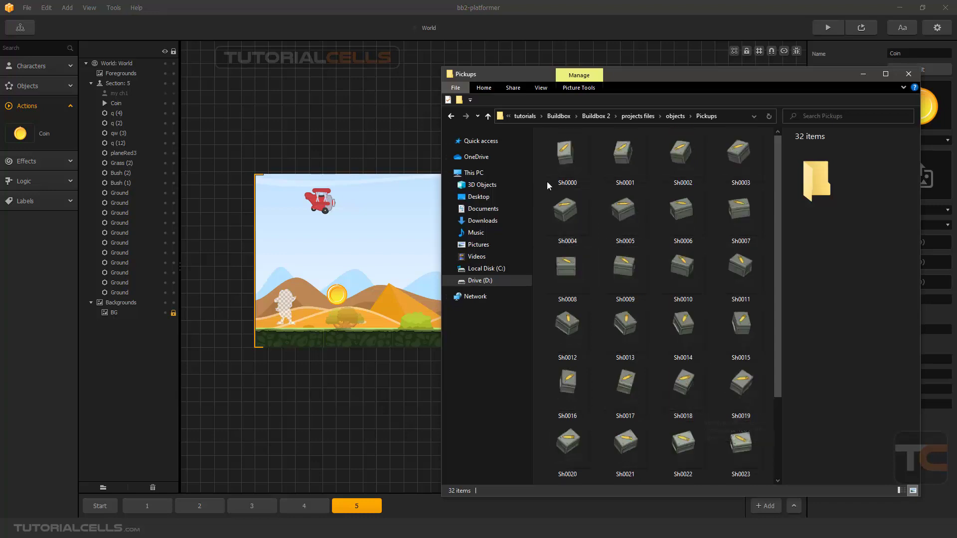
{"action": "scroll", "coordinate": [554, 169], "scroll_direction": "up", "scroll_amount": 2}
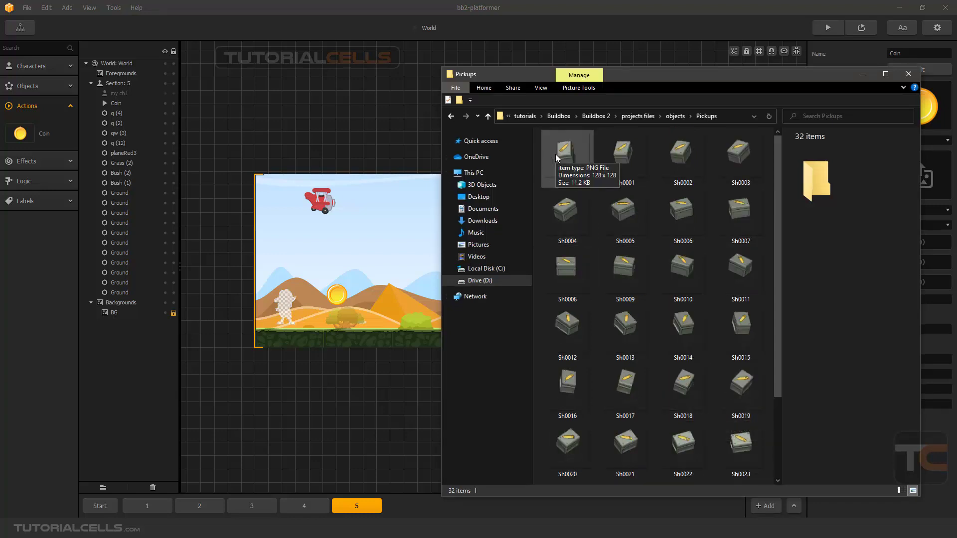
{"action": "key", "text": "ctrl+a"}
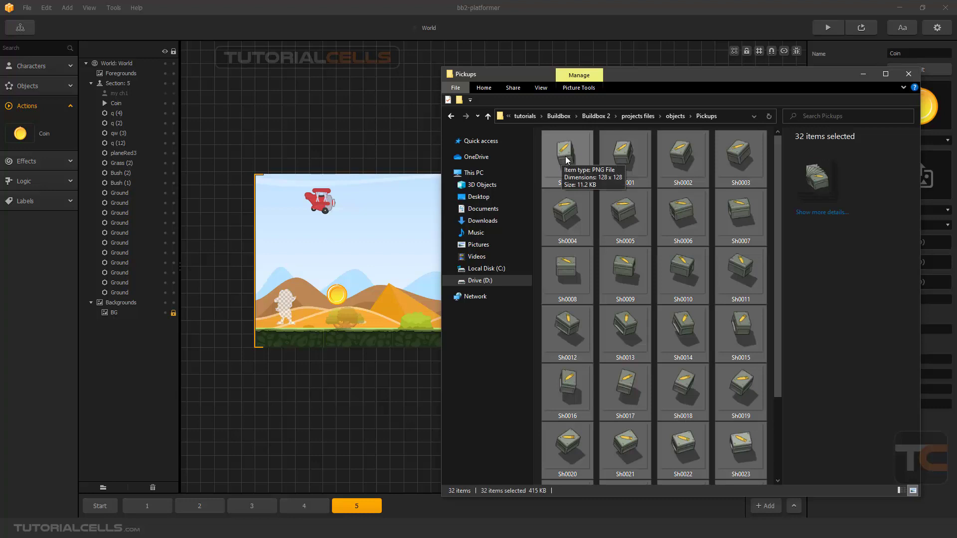
{"action": "left_click_drag", "start_coordinate": [567, 160], "coordinate": [343, 330]}
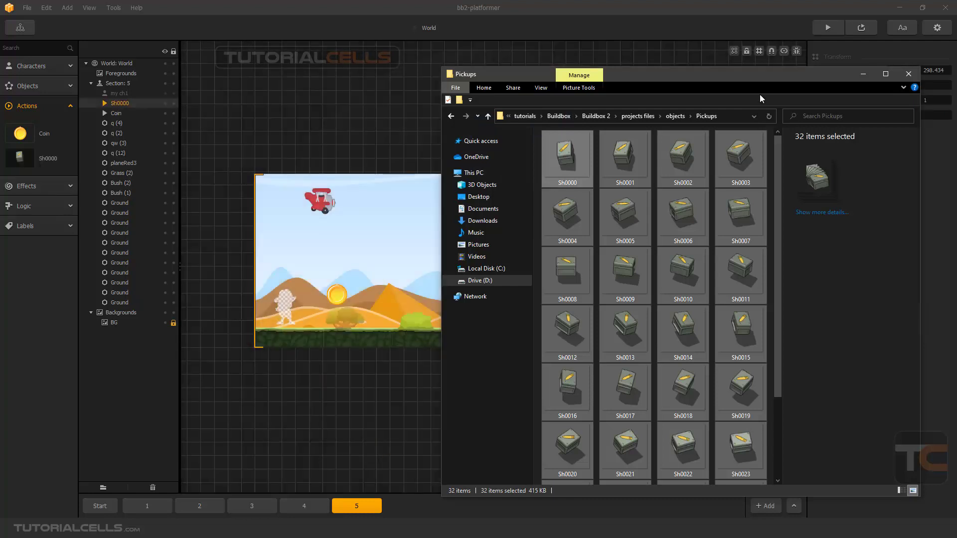
{"action": "left_click", "coordinate": [863, 74]}
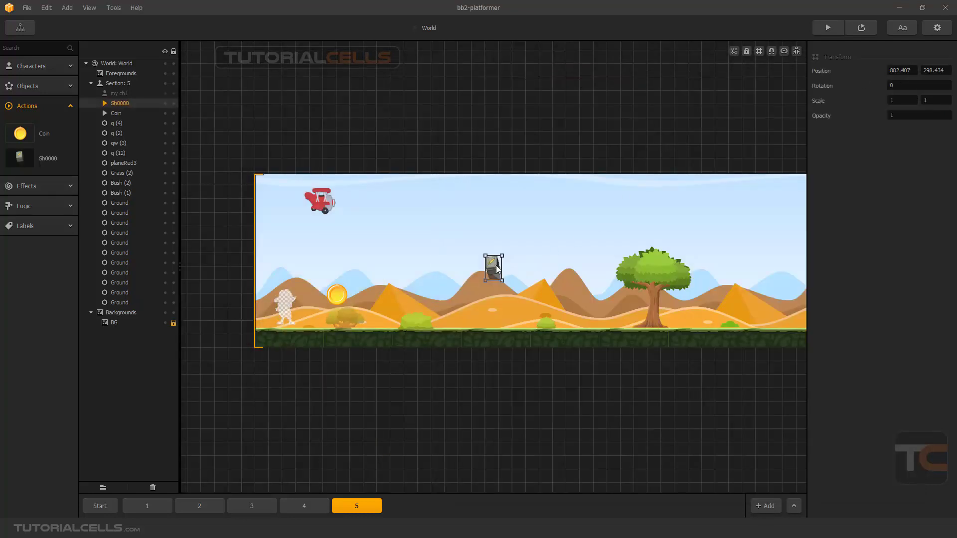
{"action": "left_click_drag", "start_coordinate": [497, 268], "coordinate": [496, 306]}
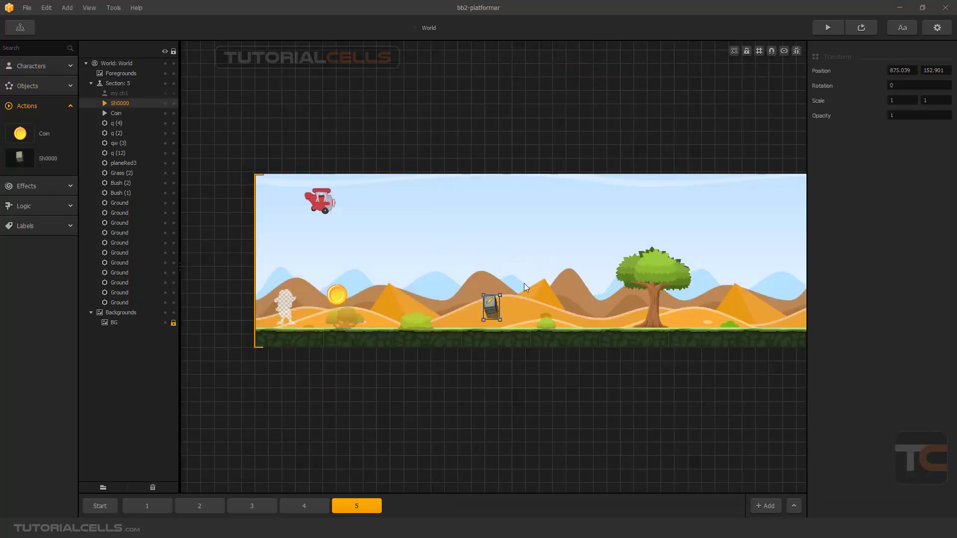
- Play the Sh0000 action's default animation in the Animation Editor, and preview the level
{"action": "left_click", "coordinate": [49, 159]}
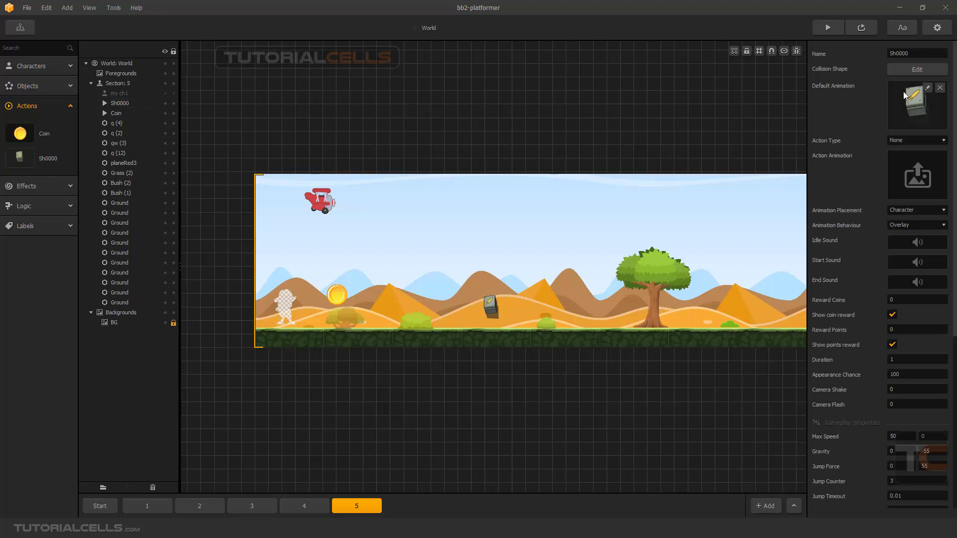
{"action": "left_click", "coordinate": [927, 90]}
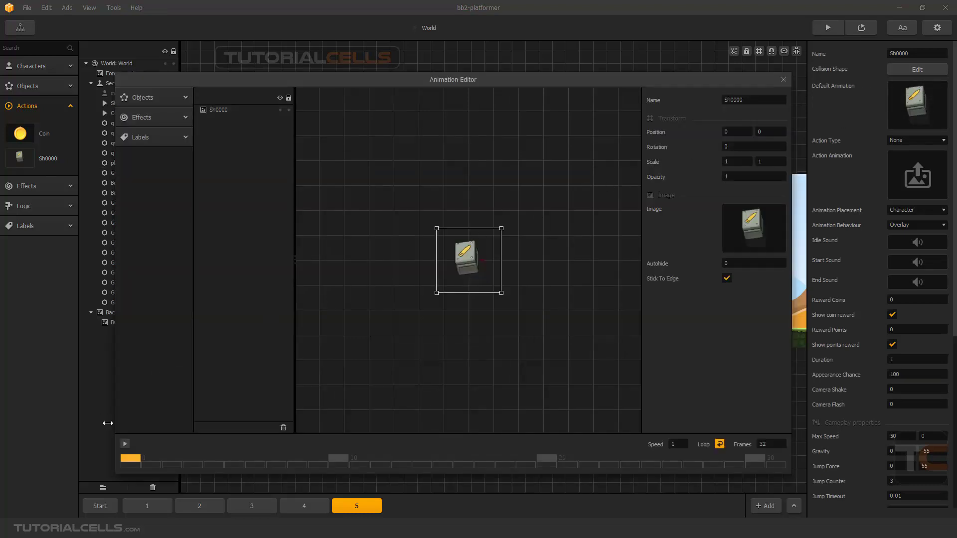
{"action": "left_click", "coordinate": [124, 444]}
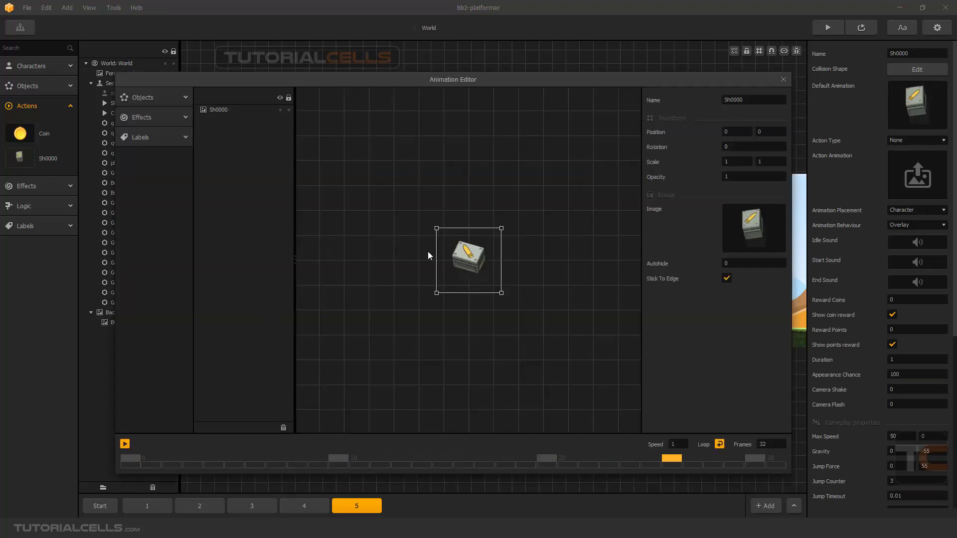
{"action": "left_click", "coordinate": [783, 79]}
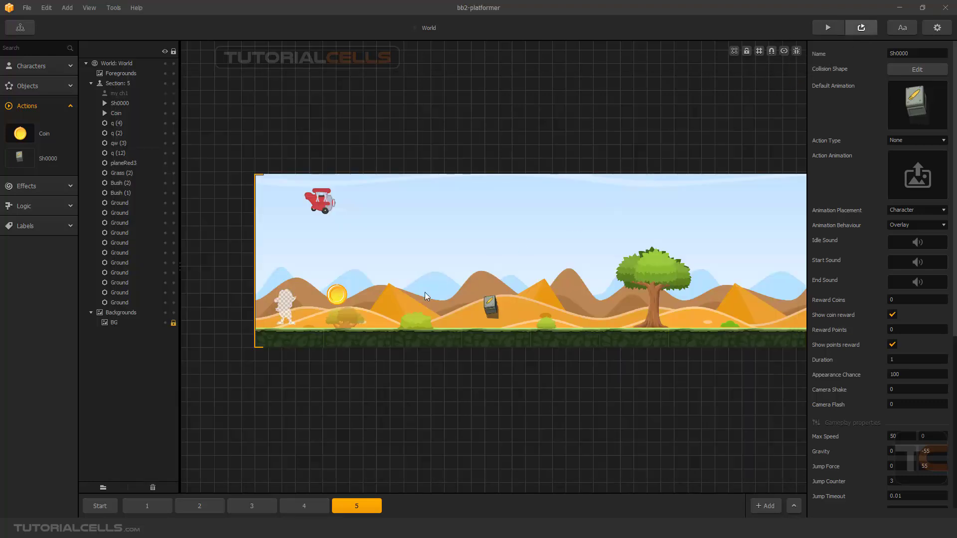
{"action": "key", "text": "ctrl+p"}
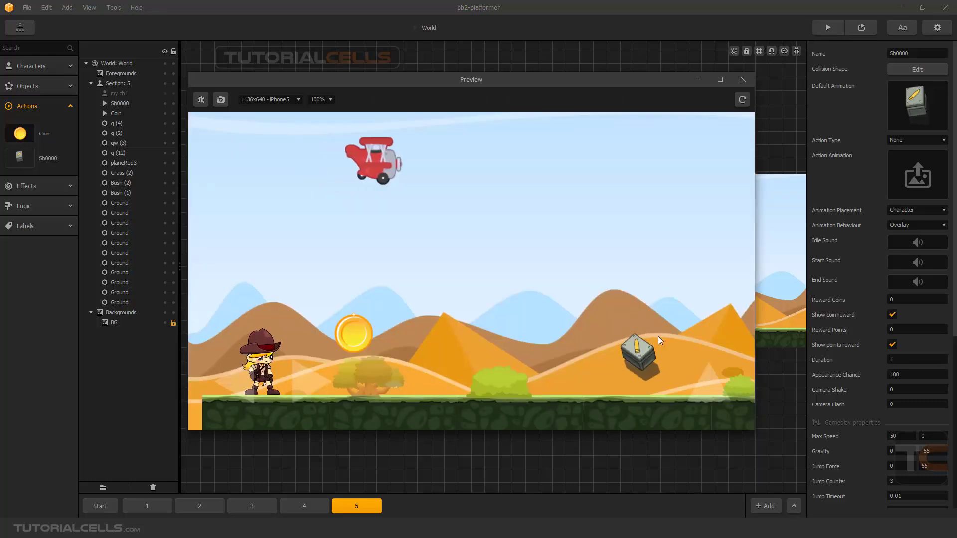
{"action": "left_click", "coordinate": [743, 79]}
- Move the Sh0000 pickup farther along the ground to about position 993, 144
{"action": "mouse_move", "coordinate": [893, 93]}
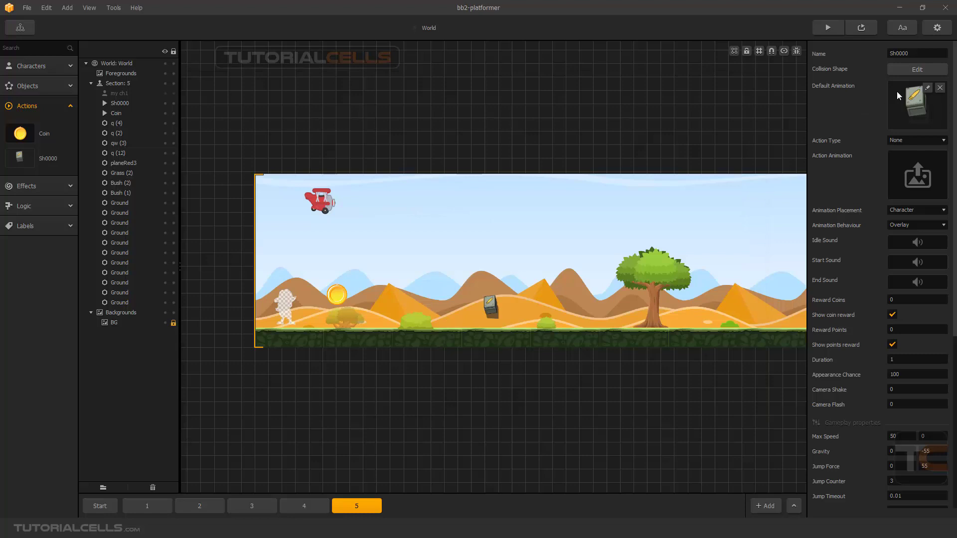
{"action": "left_click", "coordinate": [501, 305]}
{"action": "left_click_drag", "start_coordinate": [502, 305], "coordinate": [525, 307]}
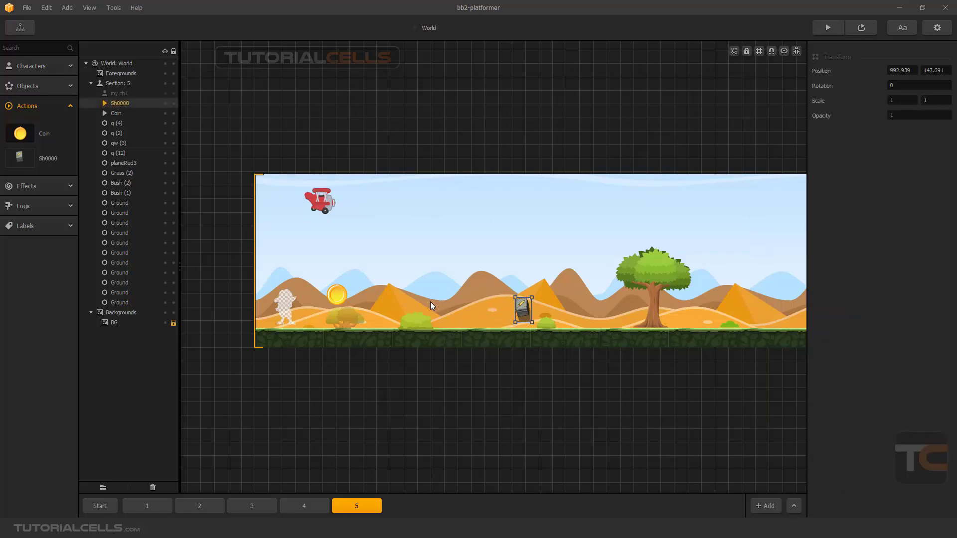
- Check the coin's action settings and move the start character slightly closer to the coin
{"action": "left_click", "coordinate": [327, 296]}
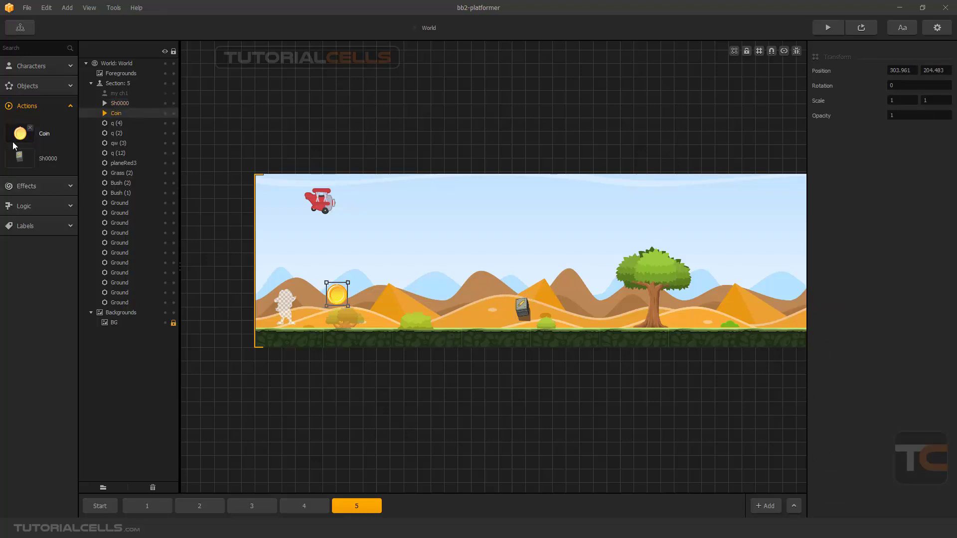
{"action": "left_click", "coordinate": [45, 133]}
{"action": "mouse_move", "coordinate": [913, 98]}
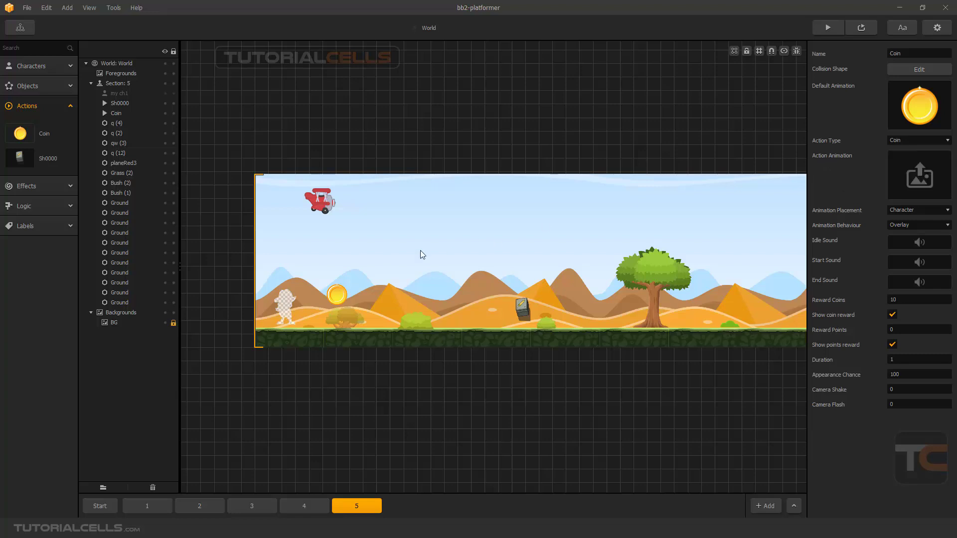
{"action": "left_click", "coordinate": [277, 312]}
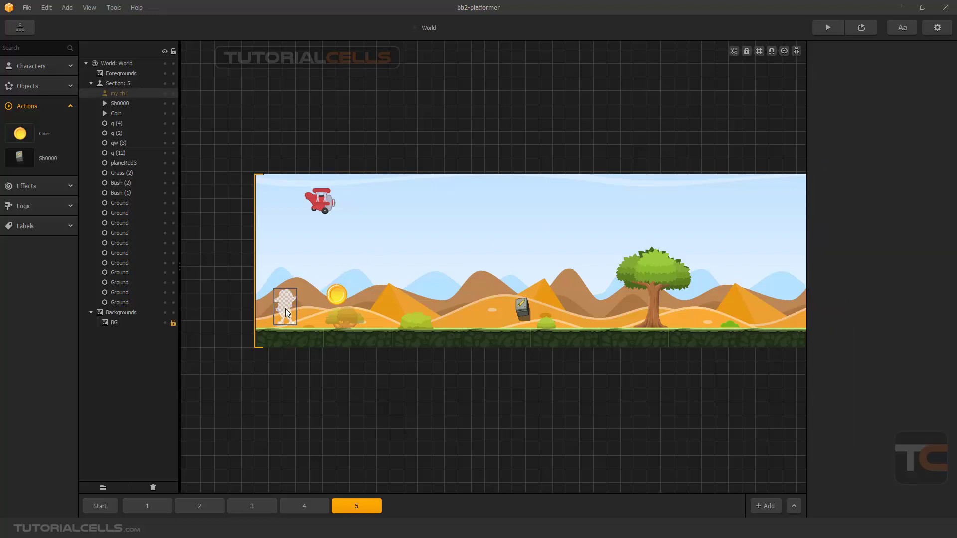
{"action": "left_click_drag", "start_coordinate": [316, 297], "coordinate": [294, 307]}
- Assign all images from the Power_Up folder as the Coin action's Action Animation
{"action": "left_click", "coordinate": [50, 136]}
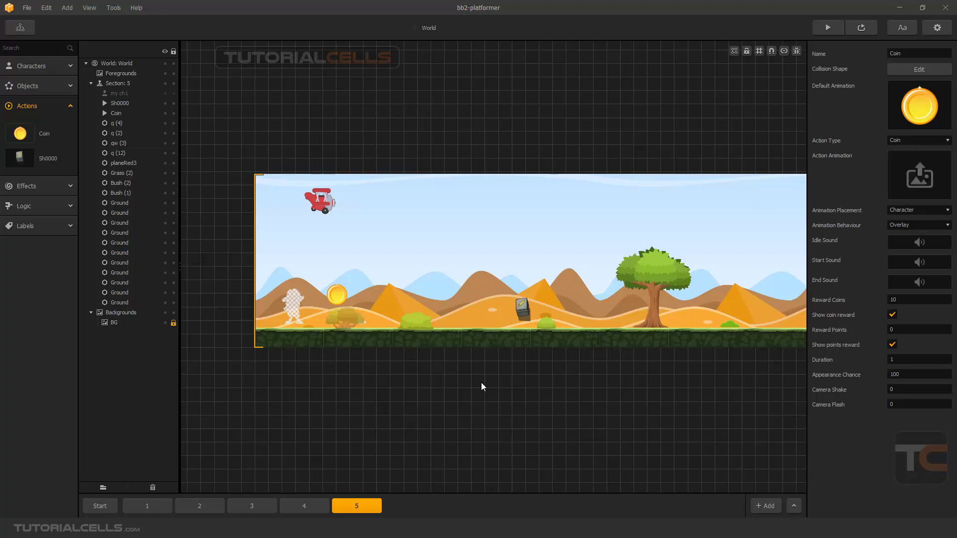
{"action": "key", "text": "alt+Tab"}
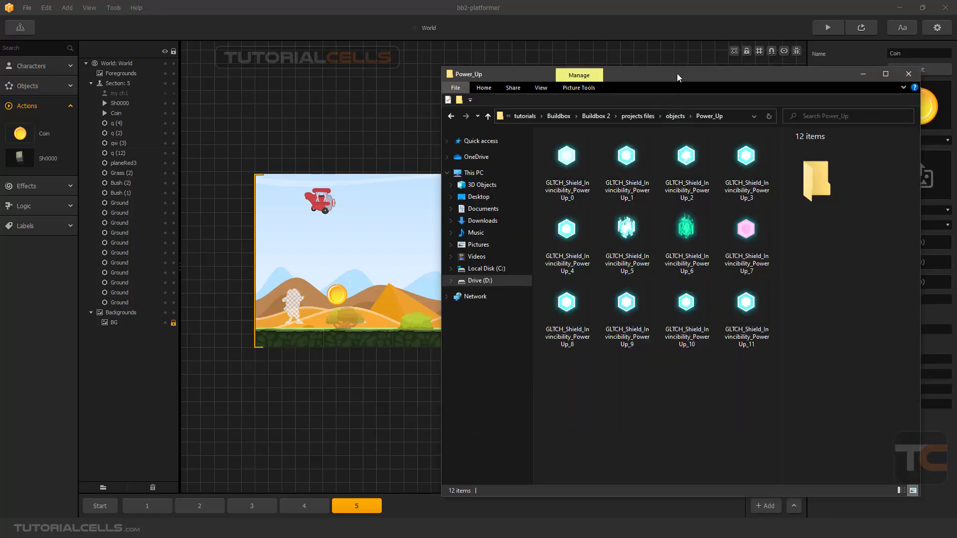
{"action": "left_click_drag", "start_coordinate": [677, 74], "coordinate": [590, 79]}
{"action": "left_click_drag", "start_coordinate": [475, 370], "coordinate": [916, 174]}
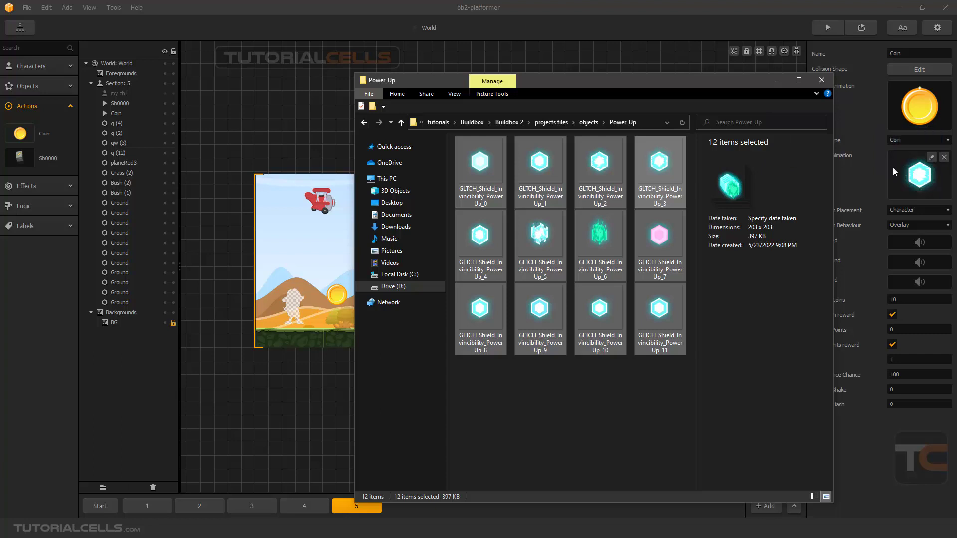
{"action": "left_click", "coordinate": [782, 80]}
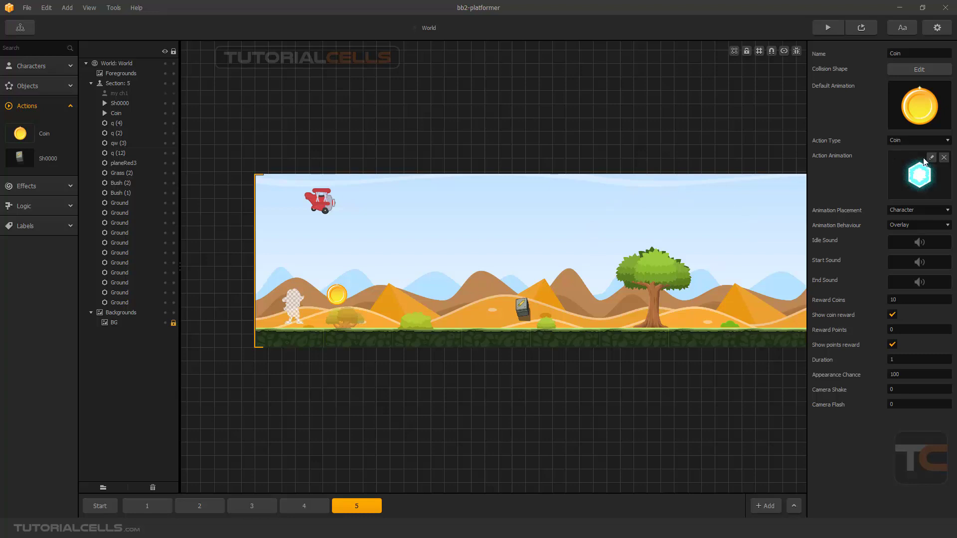
- Try offsetting the image in the coin's action animation to about -19, 117, and undo the move
{"action": "left_click", "coordinate": [889, 169]}
{"action": "left_click", "coordinate": [125, 443]}
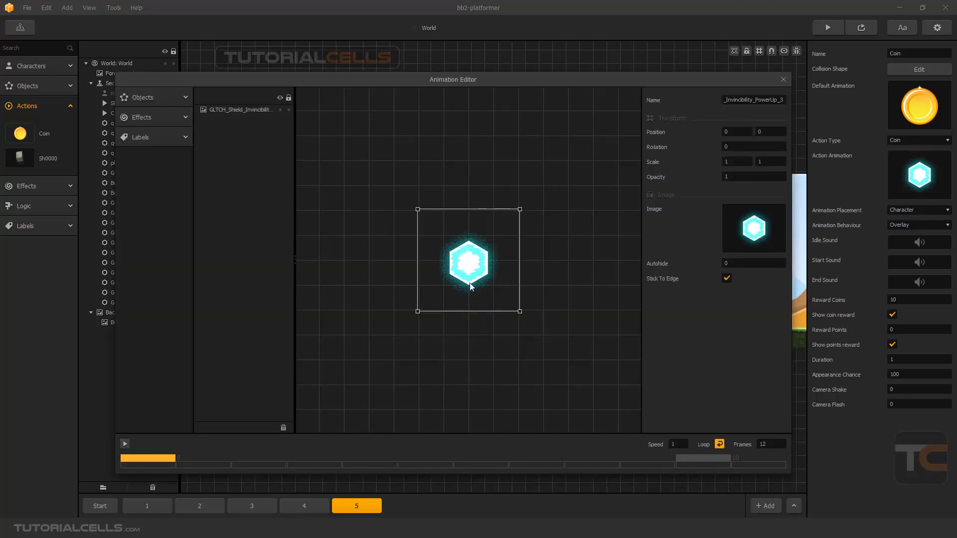
{"action": "left_click_drag", "start_coordinate": [468, 260], "coordinate": [459, 202]}
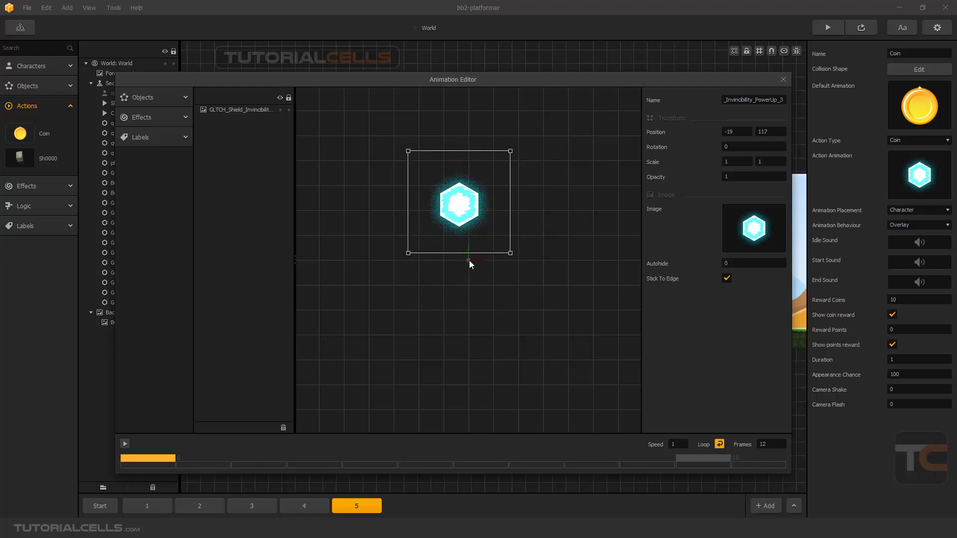
{"action": "key", "text": "ctrl+z"}
{"action": "left_click", "coordinate": [783, 79]}
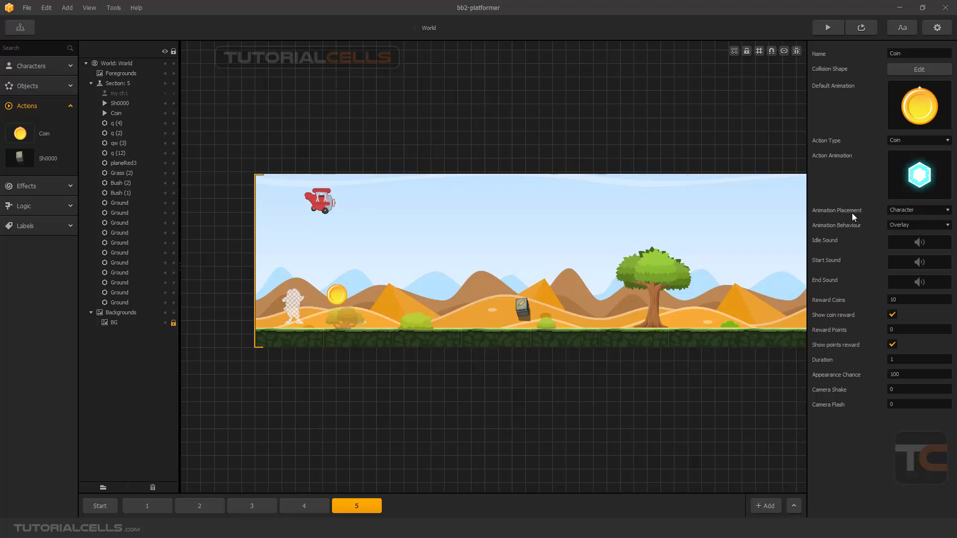
- Select Character as the coin's Animation Placement, preview the level to check the coin pickup, and close the preview
{"action": "mouse_move", "coordinate": [894, 112]}
{"action": "left_click", "coordinate": [919, 209]}
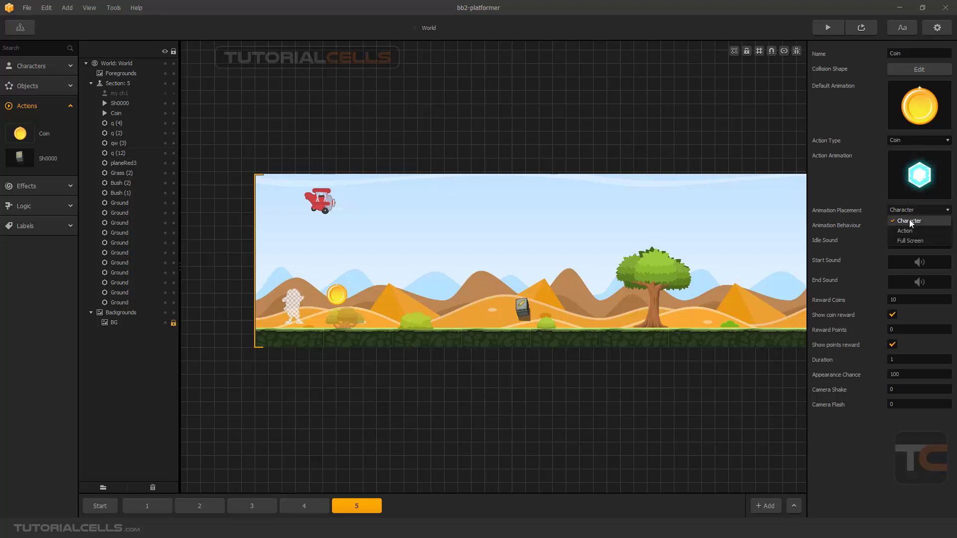
{"action": "left_click", "coordinate": [909, 221]}
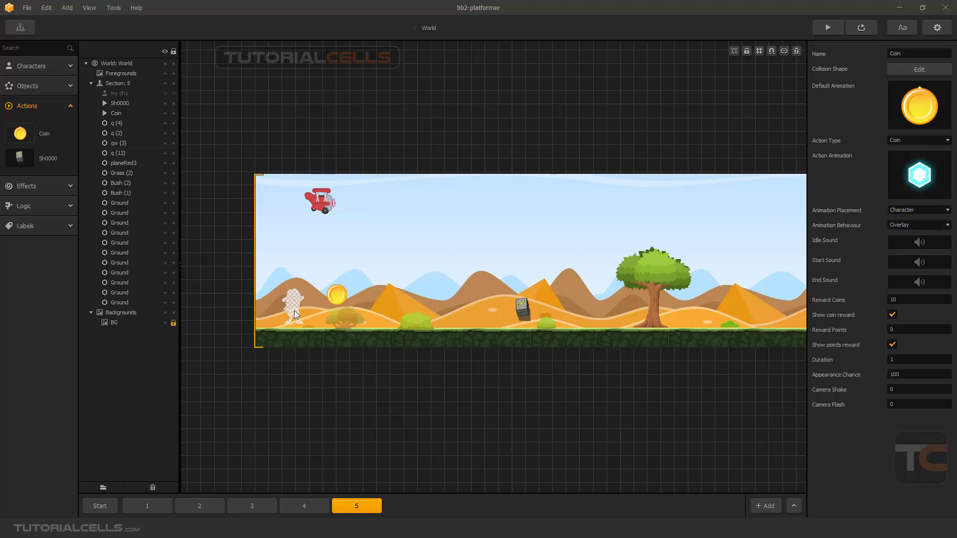
{"action": "mouse_move", "coordinate": [900, 190]}
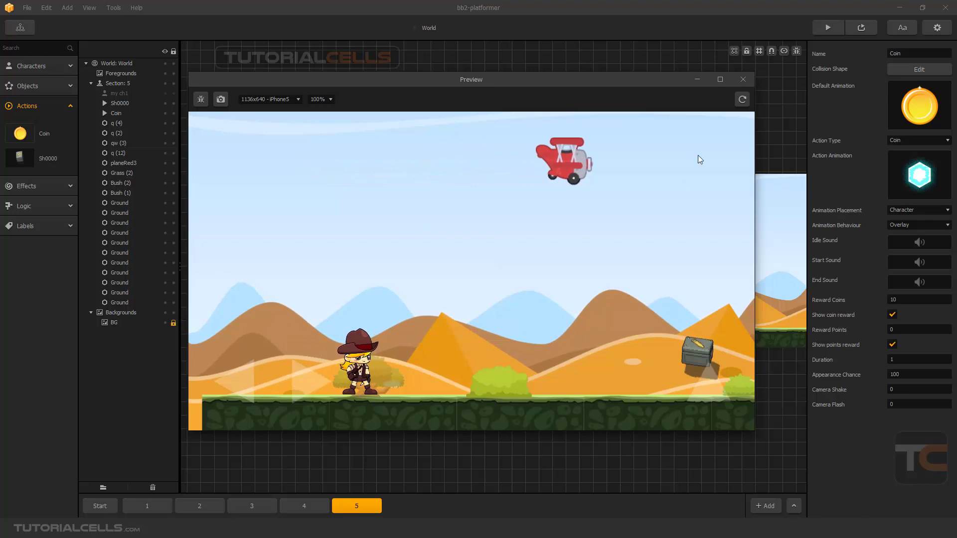
{"action": "left_click", "coordinate": [743, 81]}
- Raise the coin's action animation image to about 0, 424, enlarge it to about 1.6 scale, and preview the pickup
{"action": "mouse_move", "coordinate": [934, 161]}
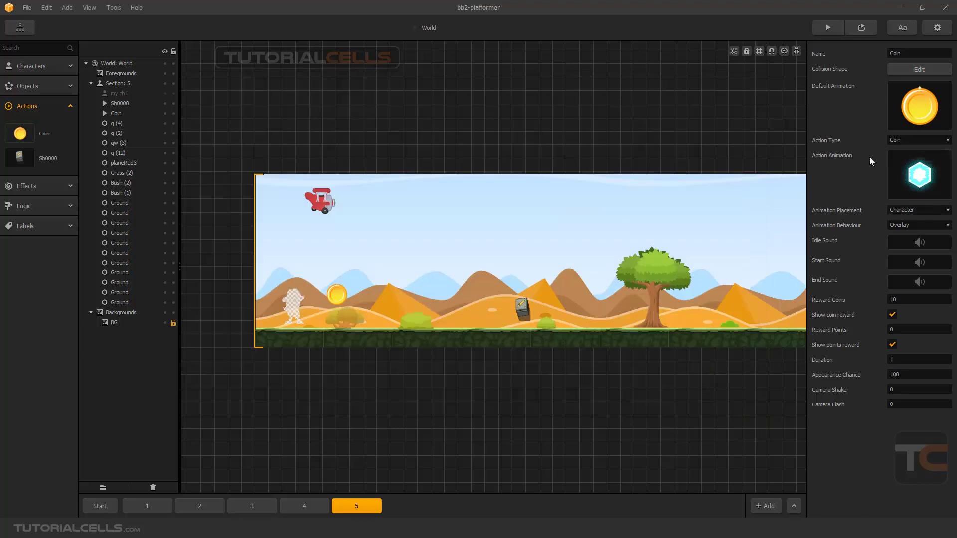
{"action": "left_click", "coordinate": [931, 158]}
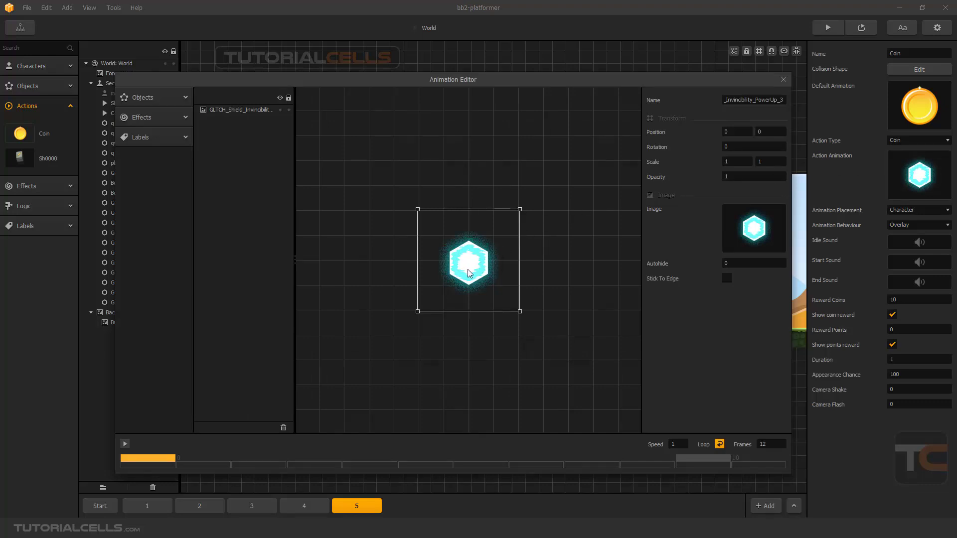
{"action": "scroll", "coordinate": [469, 273], "scroll_direction": "down", "scroll_amount": 4}
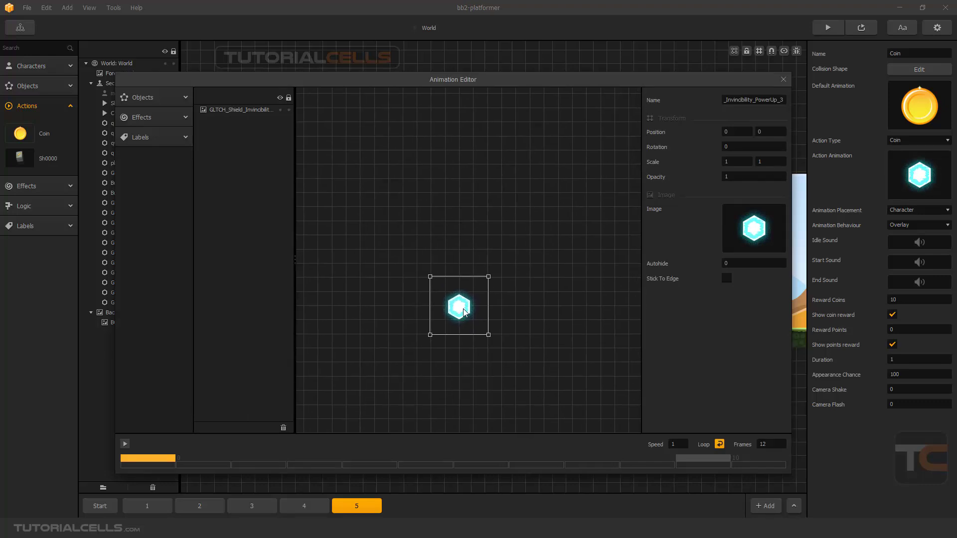
{"action": "left_click_drag", "start_coordinate": [464, 310], "coordinate": [463, 227]}
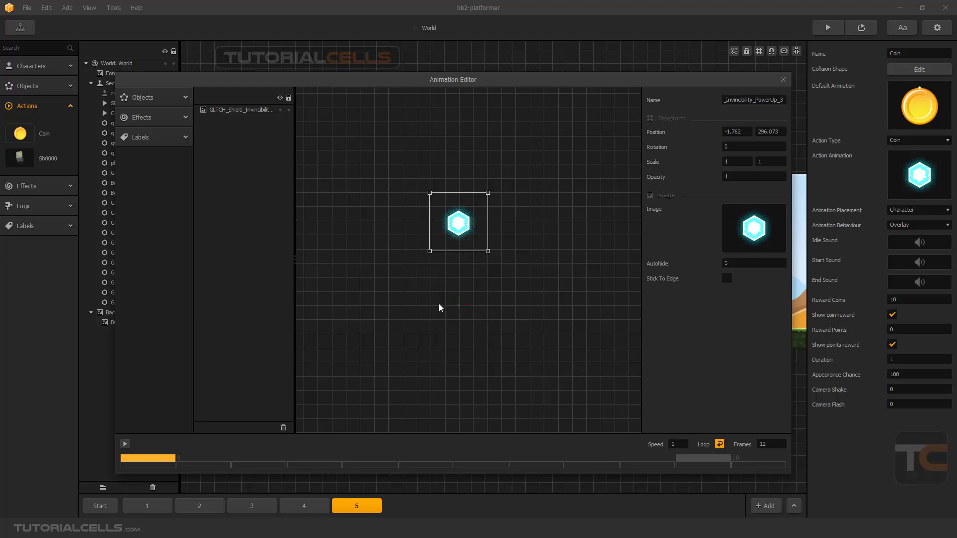
{"action": "left_click_drag", "start_coordinate": [430, 192], "coordinate": [394, 158]}
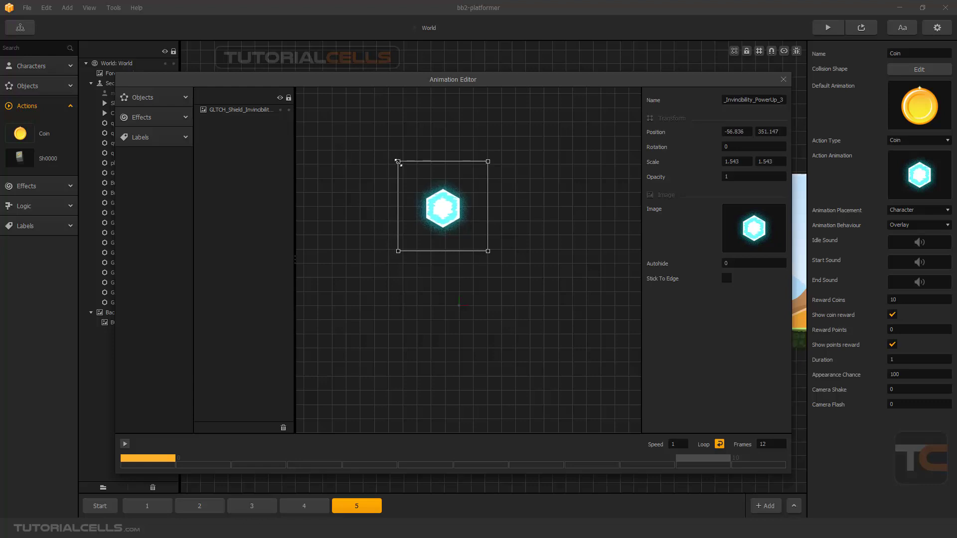
{"action": "left_click_drag", "start_coordinate": [438, 207], "coordinate": [455, 185]}
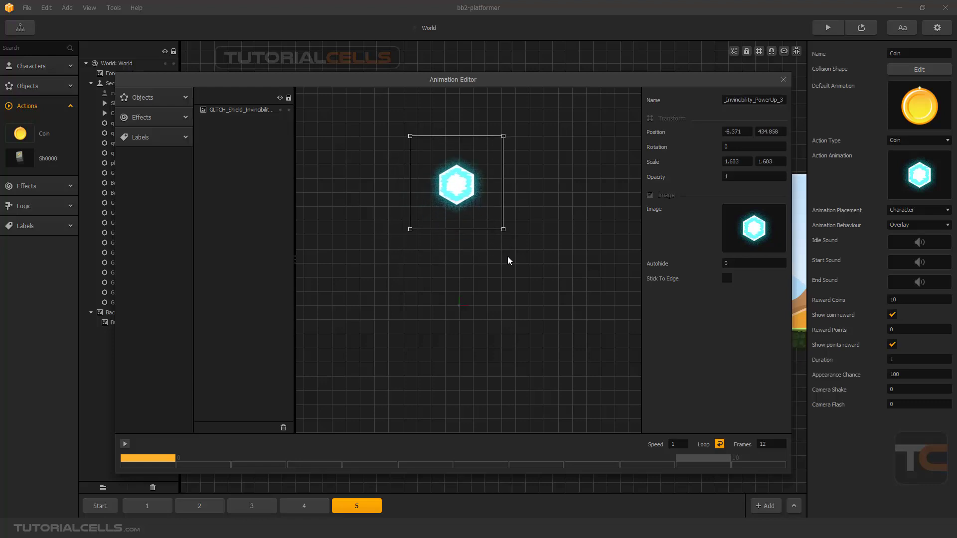
{"action": "left_click_drag", "start_coordinate": [453, 219], "coordinate": [463, 191]}
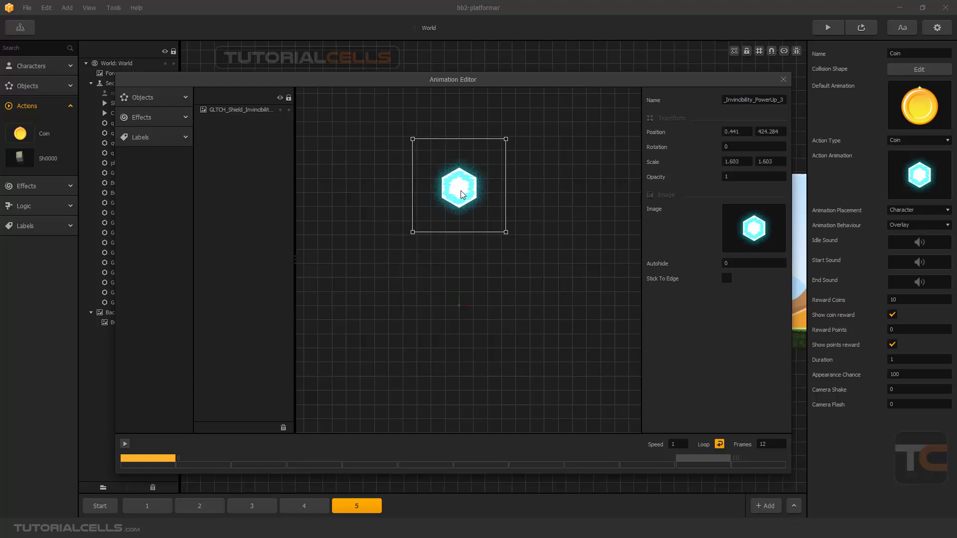
{"action": "left_click", "coordinate": [782, 79]}
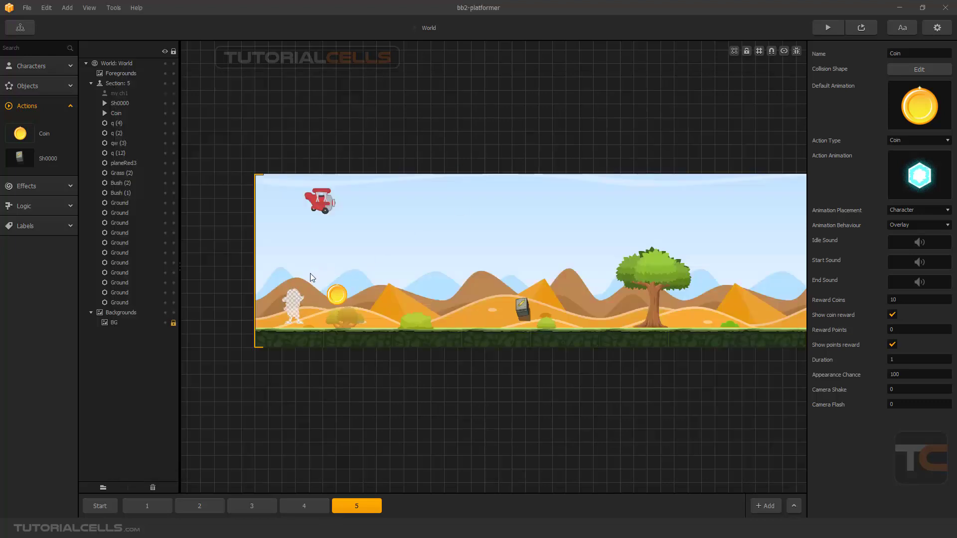
{"action": "left_click", "coordinate": [862, 28]}
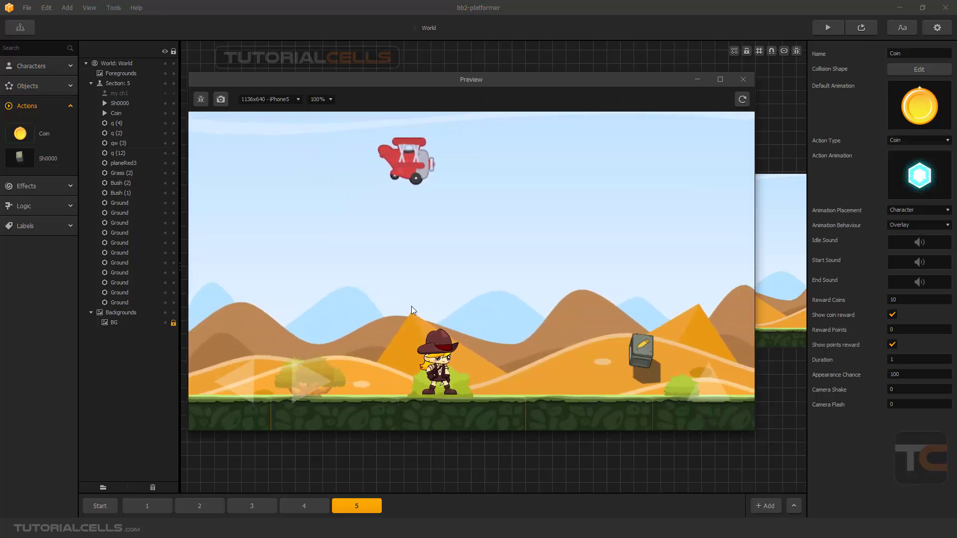
{"action": "left_click", "coordinate": [743, 79]}
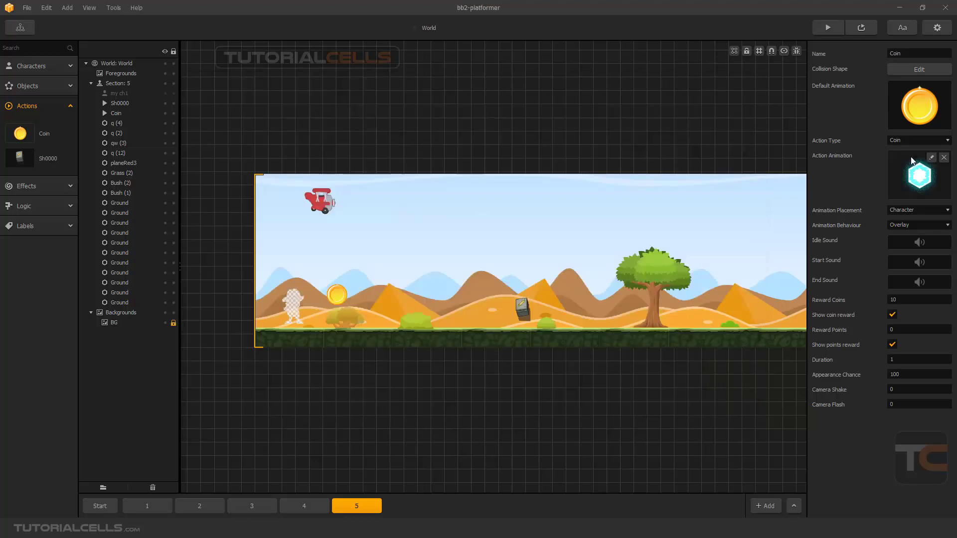
- Enlarge the action animation image to about 2.18 scale at position -14, 386, and preview the character collecting the coin
{"action": "left_click", "coordinate": [919, 175]}
{"action": "left_click_drag", "start_coordinate": [462, 97], "coordinate": [465, 135]}
{"action": "scroll", "coordinate": [463, 150], "scroll_direction": "down", "scroll_amount": 2}
{"action": "middle_click_drag", "start_coordinate": [463, 164], "coordinate": [456, 262]}
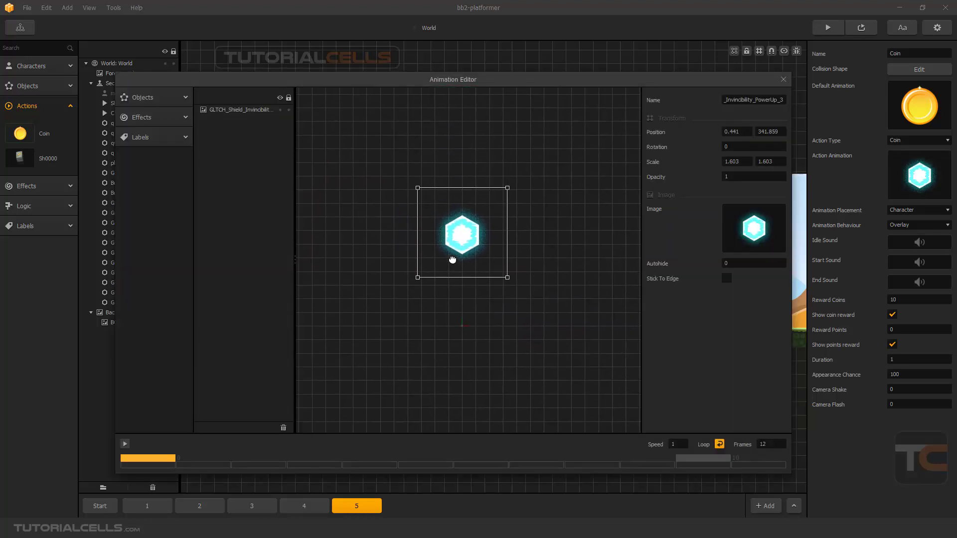
{"action": "left_click_drag", "start_coordinate": [416, 188], "coordinate": [385, 156]}
{"action": "left_click_drag", "start_coordinate": [450, 231], "coordinate": [459, 231]}
{"action": "left_click", "coordinate": [783, 79]}
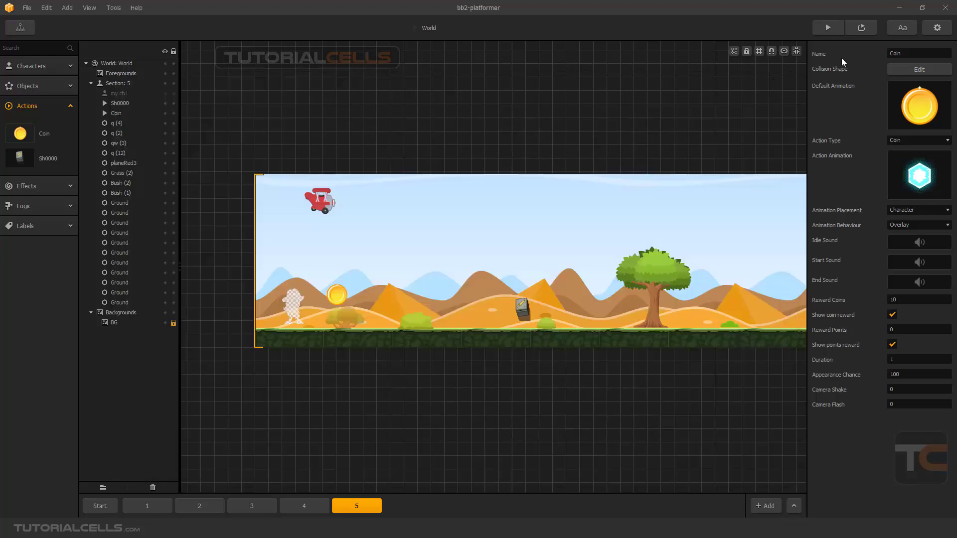
{"action": "left_click", "coordinate": [861, 28]}
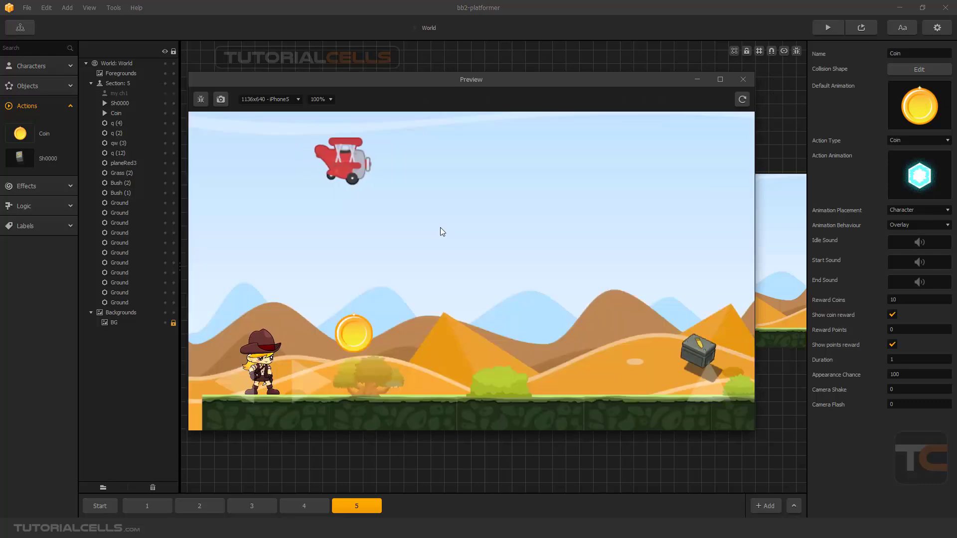
{"action": "key", "text": "Right"}
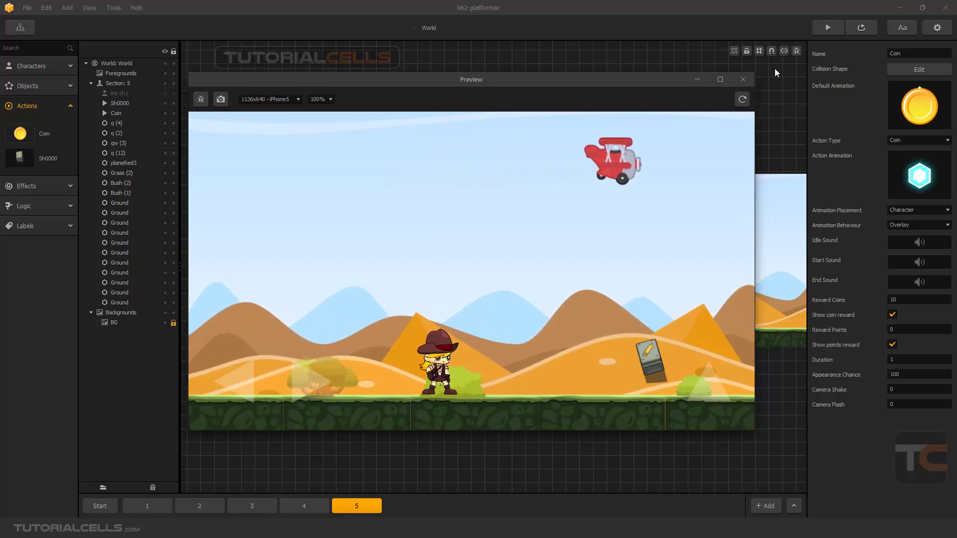
{"action": "left_click", "coordinate": [742, 79]}
- Review the image placement in the coin's action animation and the available Animation Placement and Animation Behaviour options
{"action": "left_click", "coordinate": [919, 174]}
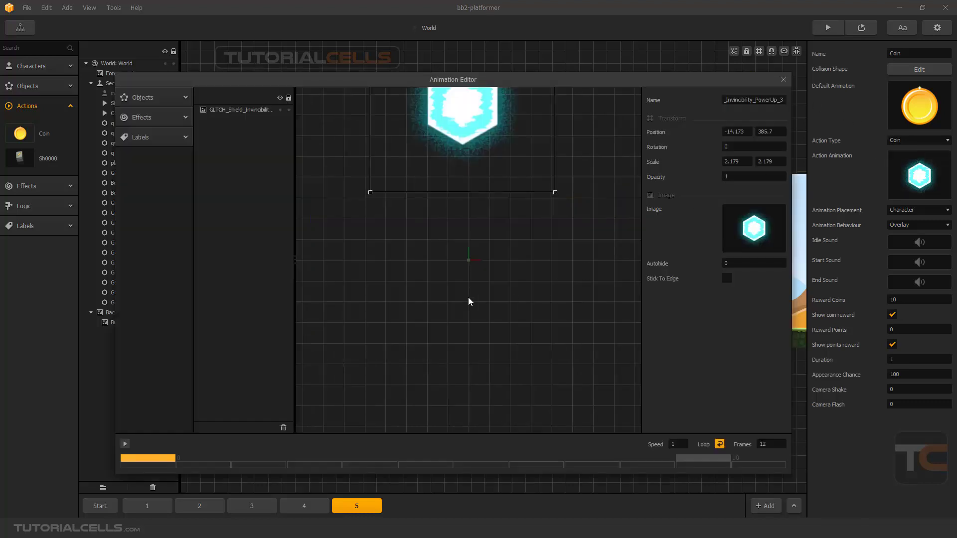
{"action": "scroll", "coordinate": [466, 238], "scroll_direction": "down", "scroll_amount": 3}
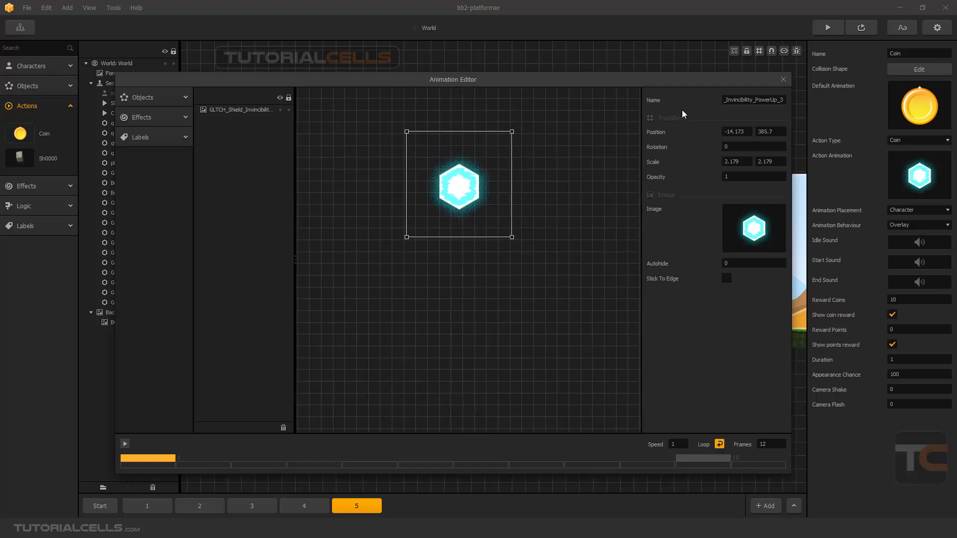
{"action": "left_click", "coordinate": [782, 80]}
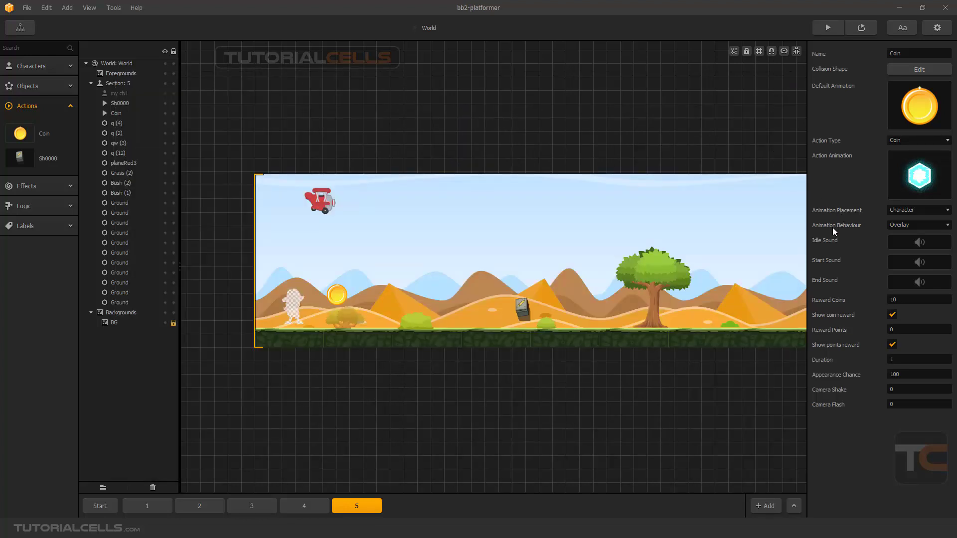
{"action": "left_click", "coordinate": [900, 211]}
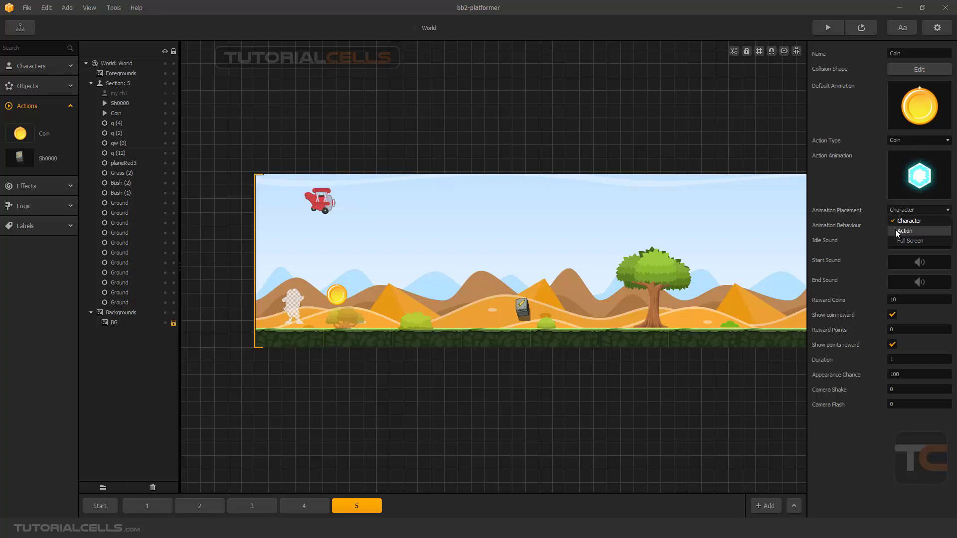
{"action": "left_click", "coordinate": [846, 225]}
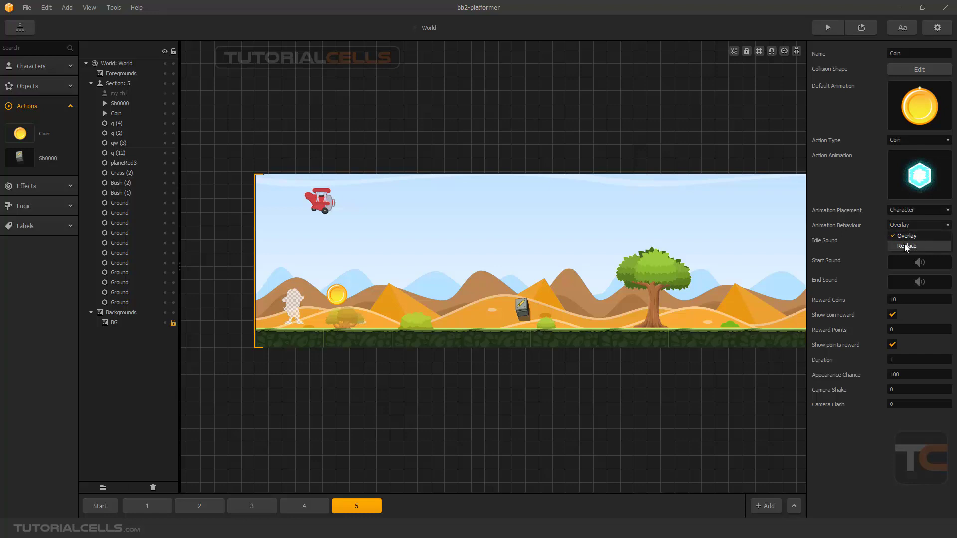
{"action": "left_click", "coordinate": [861, 216]}
- Set the coin's Animation Placement to Action and preview the coin pickup
{"action": "left_click", "coordinate": [897, 209]}
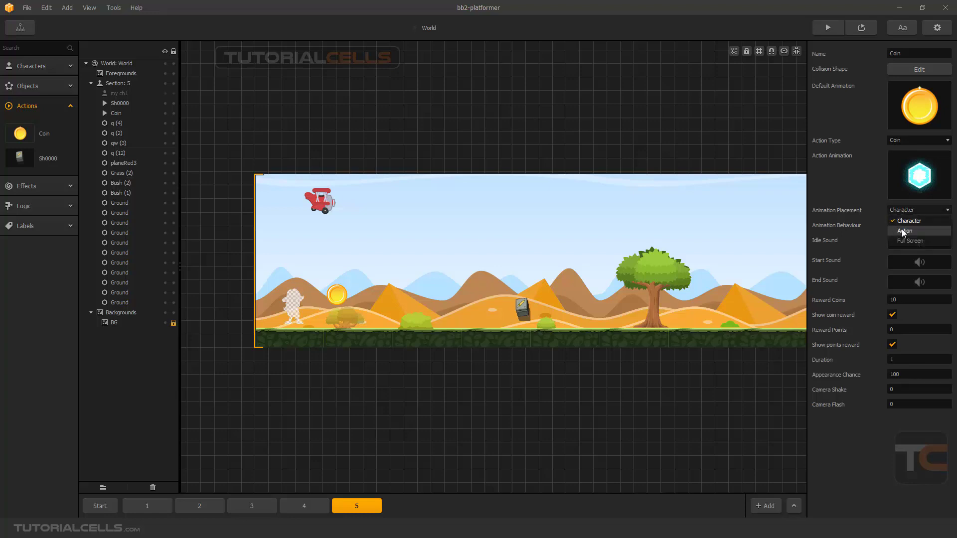
{"action": "left_click", "coordinate": [901, 230]}
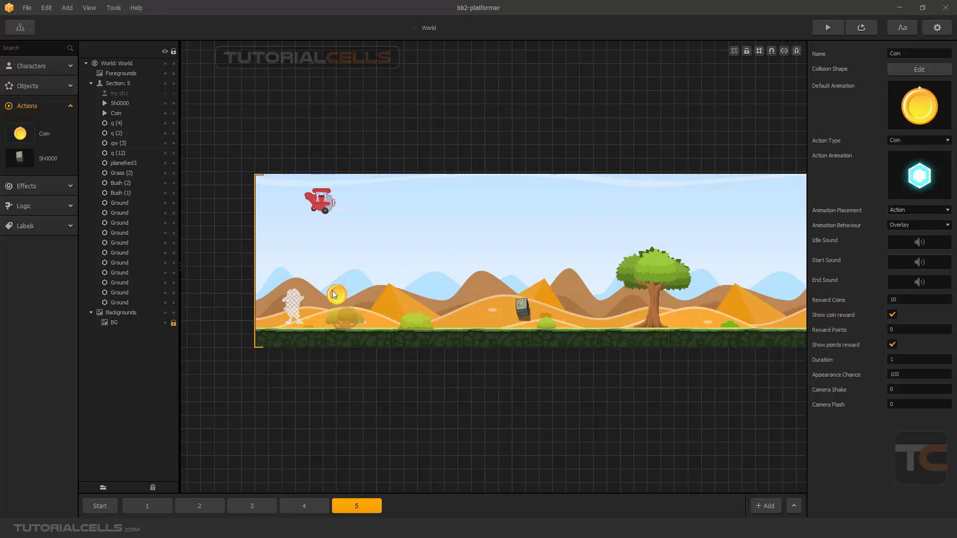
{"action": "left_click", "coordinate": [861, 28]}
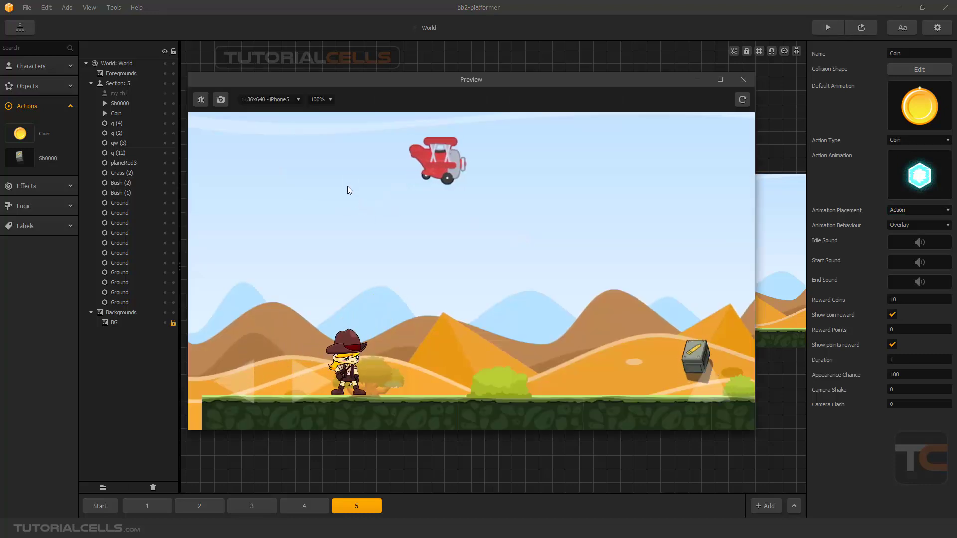
{"action": "left_click", "coordinate": [738, 81]}
- Bring the coin's action animation image back down and set its position to 0, 0
{"action": "left_click", "coordinate": [930, 158]}
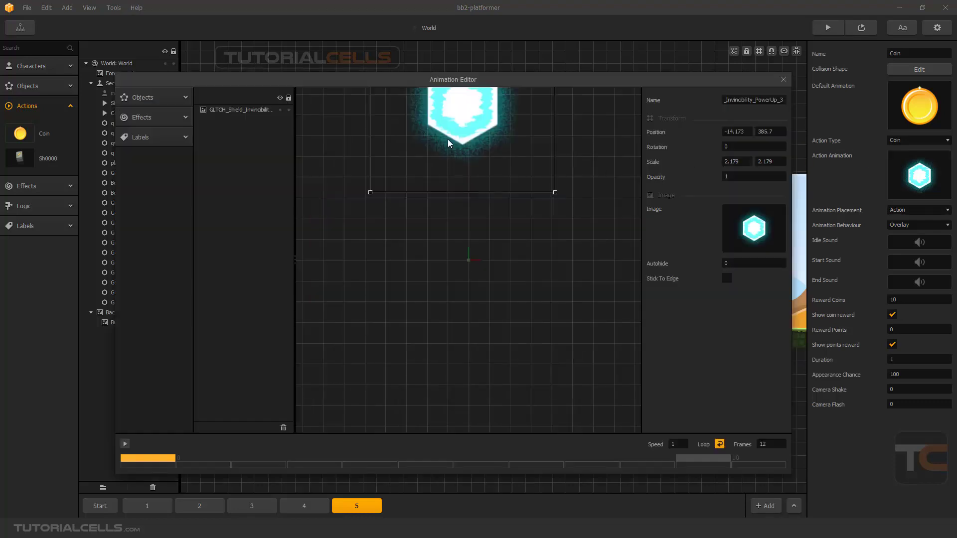
{"action": "left_click_drag", "start_coordinate": [463, 125], "coordinate": [463, 258]}
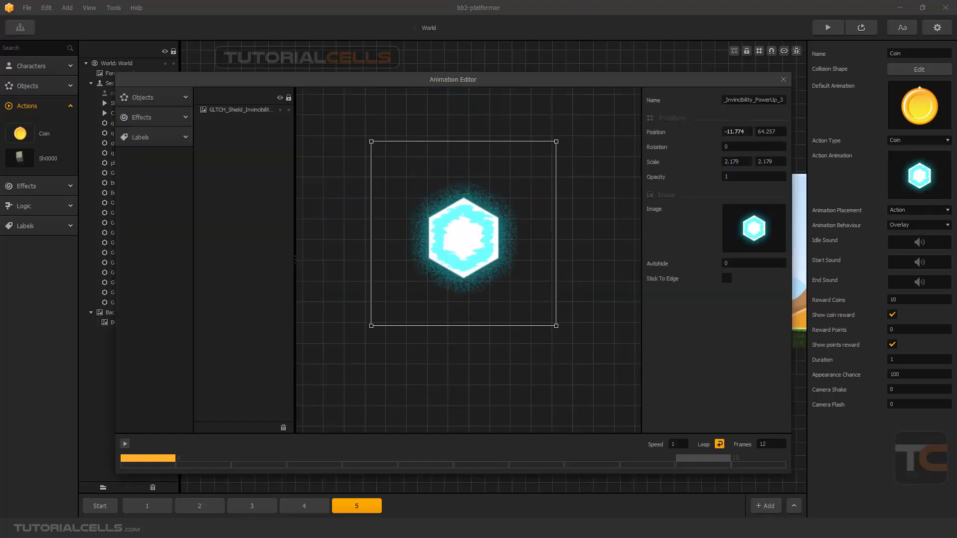
{"action": "double_click", "coordinate": [742, 132]}
{"action": "type", "text": "0"}
{"action": "key", "text": "Tab"}
{"action": "type", "text": "0"}
{"action": "key", "text": "Return"}
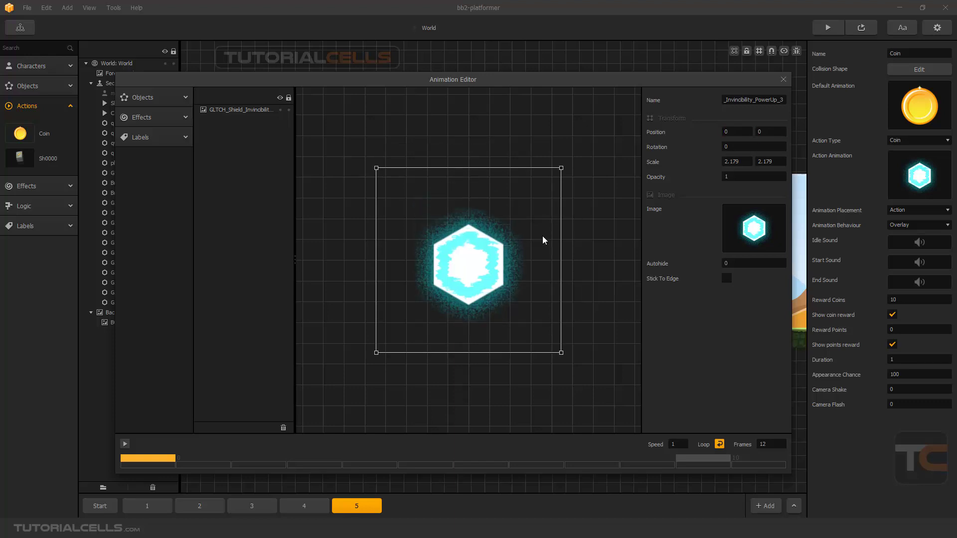
- Shrink the action animation image to about 1.68 scale, set its position back to 0, 0, and close the animation editor
{"action": "left_click_drag", "start_coordinate": [373, 165], "coordinate": [418, 209]}
{"action": "left_click_drag", "start_coordinate": [497, 286], "coordinate": [474, 259]}
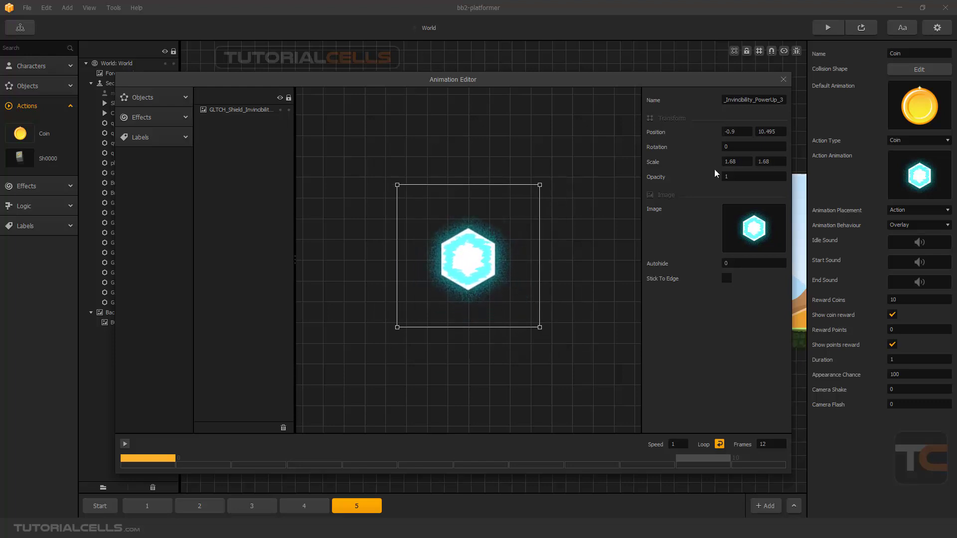
{"action": "left_click_drag", "start_coordinate": [738, 132], "coordinate": [716, 133]}
{"action": "type", "text": "0"}
{"action": "key", "text": "Tab"}
{"action": "type", "text": "0"}
{"action": "key", "text": "Return"}
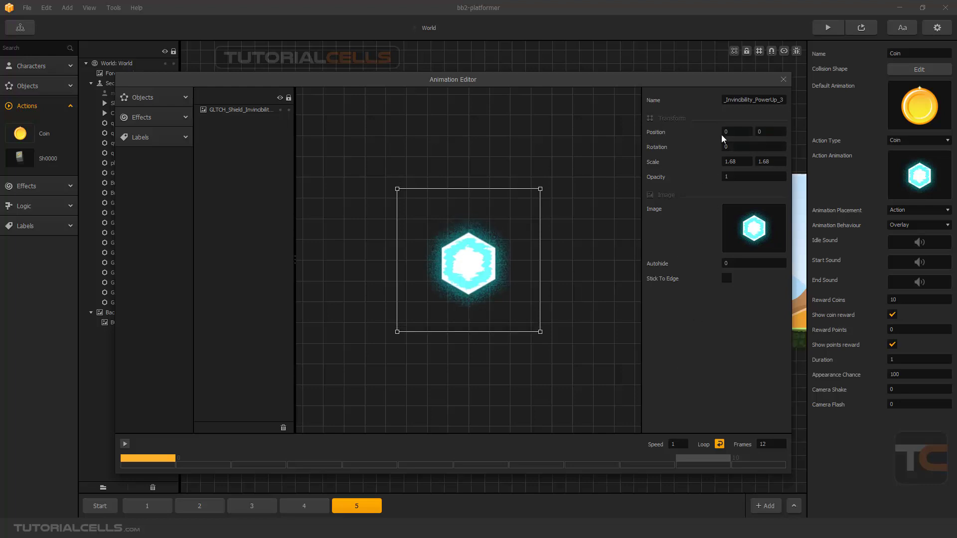
{"action": "left_click", "coordinate": [783, 80]}
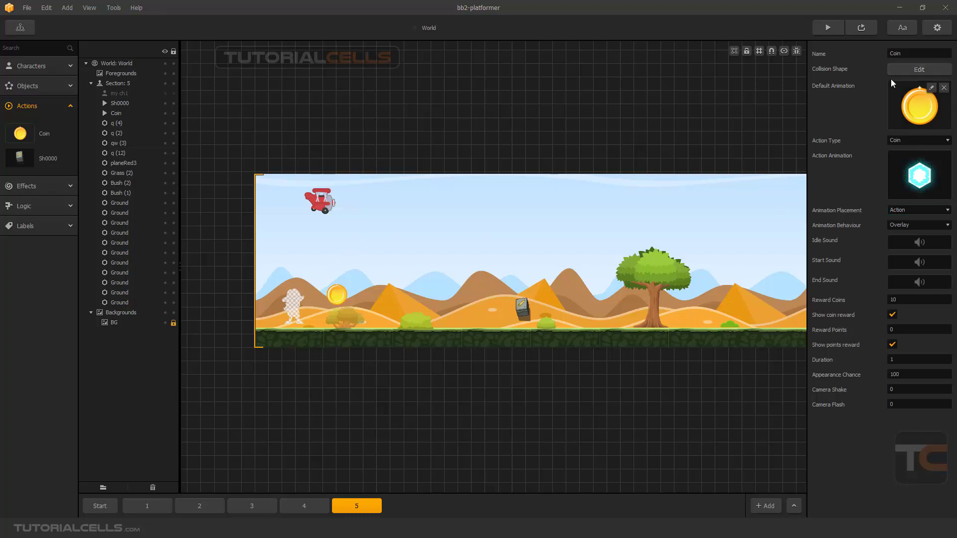
- Preview the coin pickup with Action placement and shrink the coin's action animation image to about 1.23 scale
{"action": "left_click", "coordinate": [862, 28]}
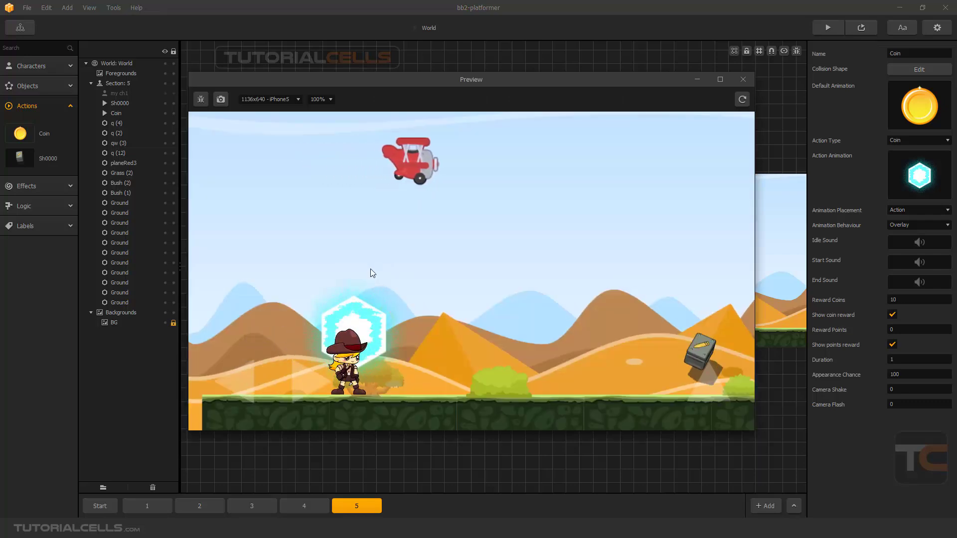
{"action": "left_click", "coordinate": [743, 80]}
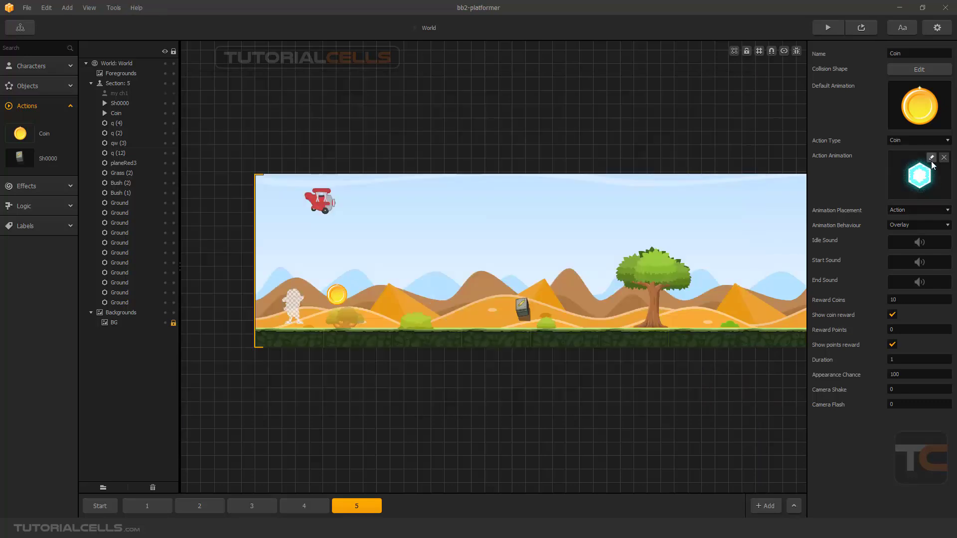
{"action": "left_click", "coordinate": [931, 158]}
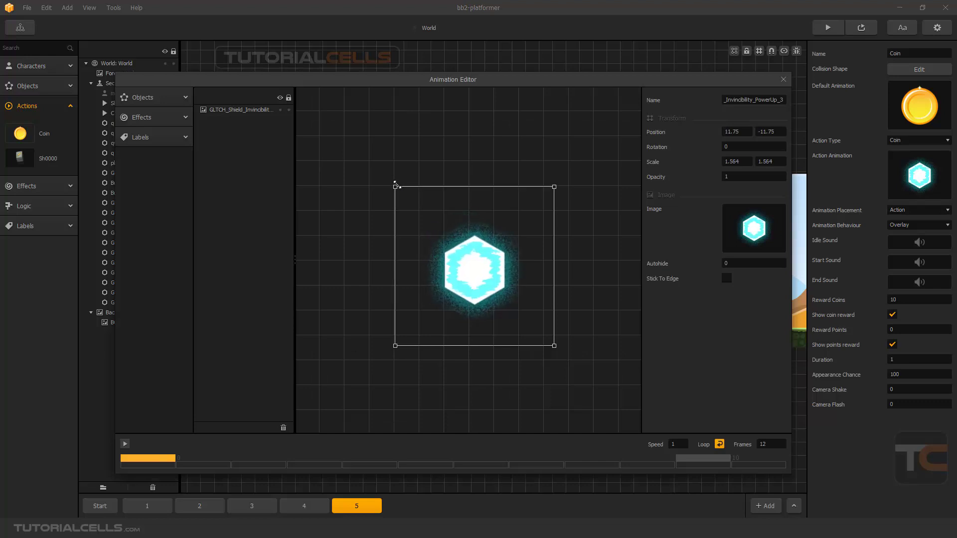
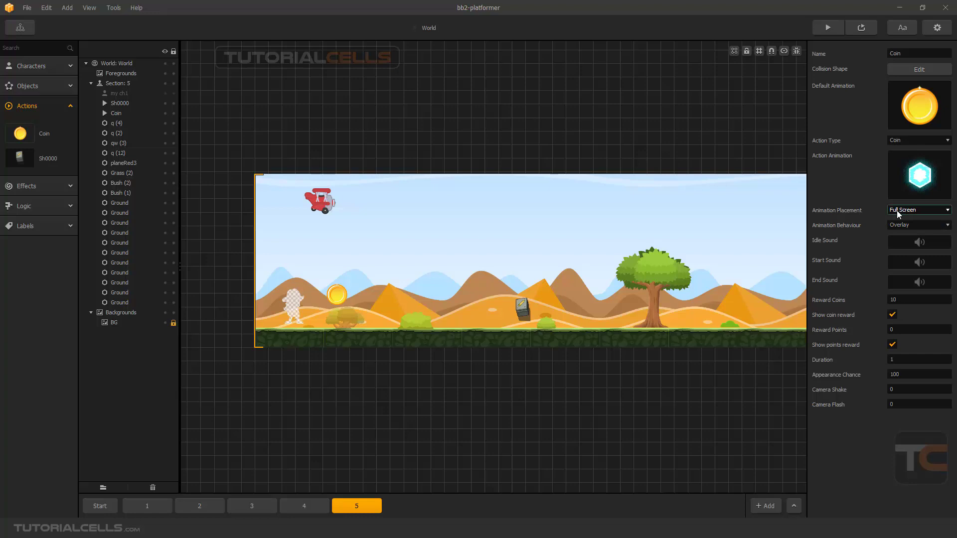
- Preview the coin pickup with Full Screen placement and move the action animation image left to position -126, 5
{"action": "left_click", "coordinate": [860, 29]}
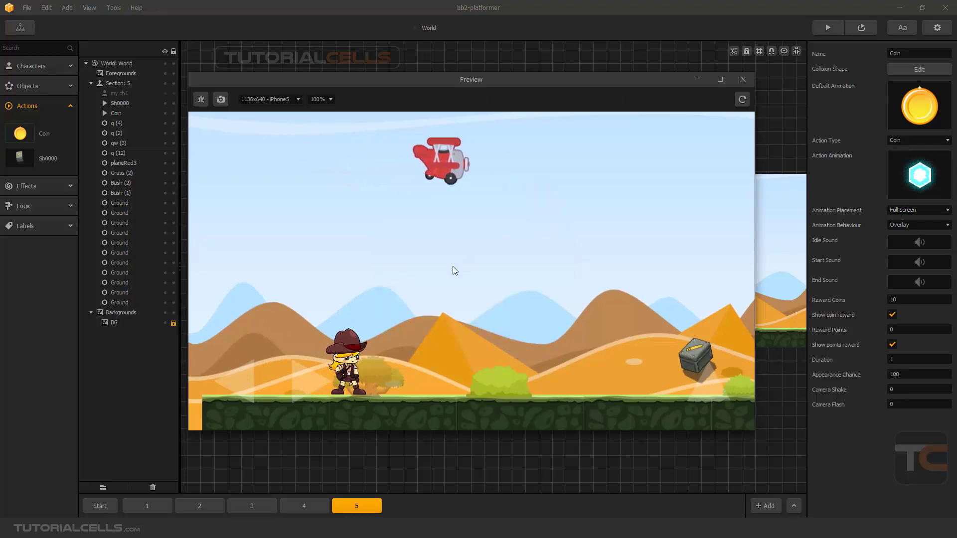
{"action": "left_click", "coordinate": [743, 80]}
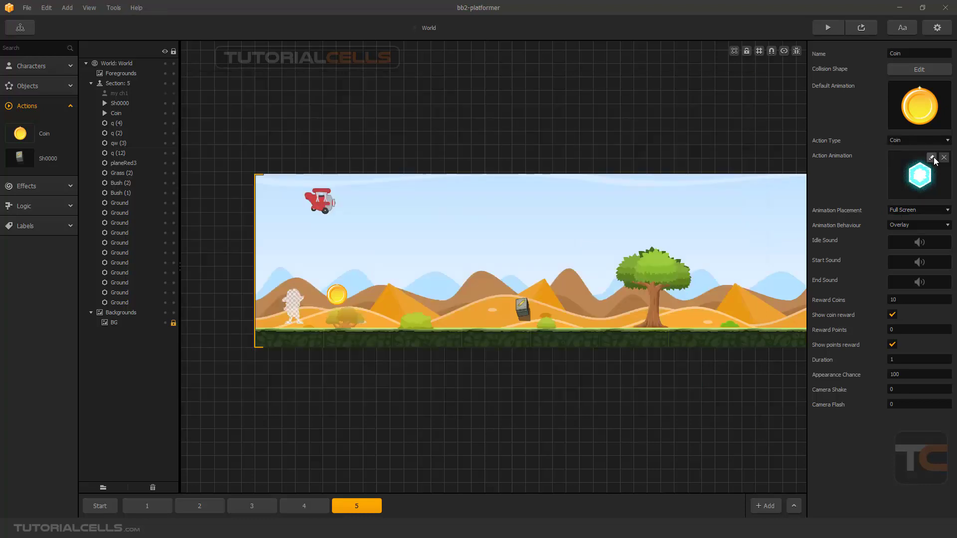
{"action": "left_click", "coordinate": [931, 158]}
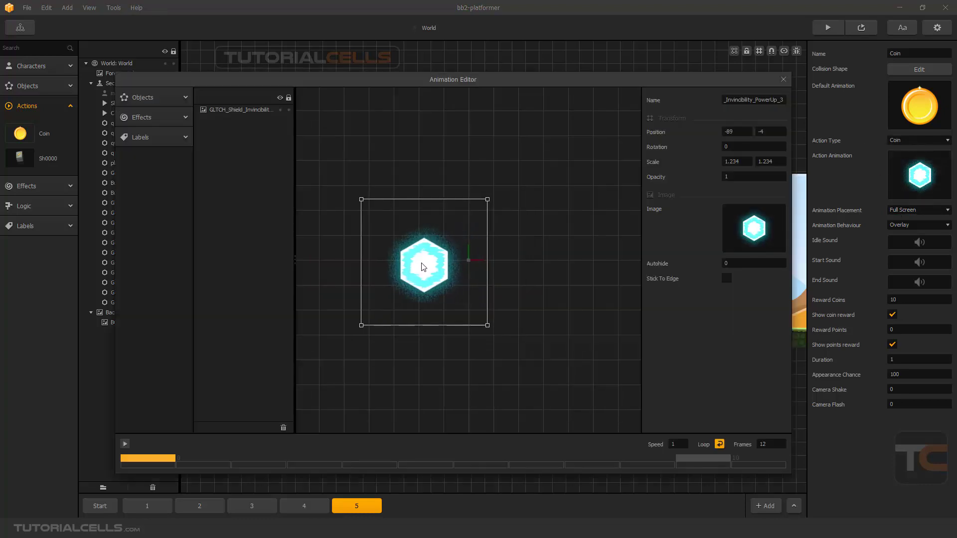
{"action": "left_click_drag", "start_coordinate": [426, 267], "coordinate": [404, 262]}
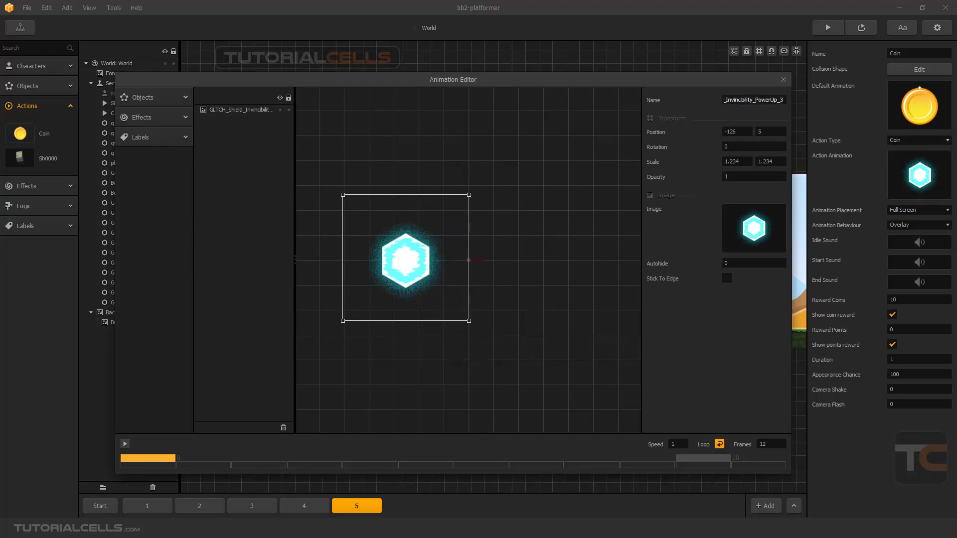
{"action": "left_click", "coordinate": [782, 80]}
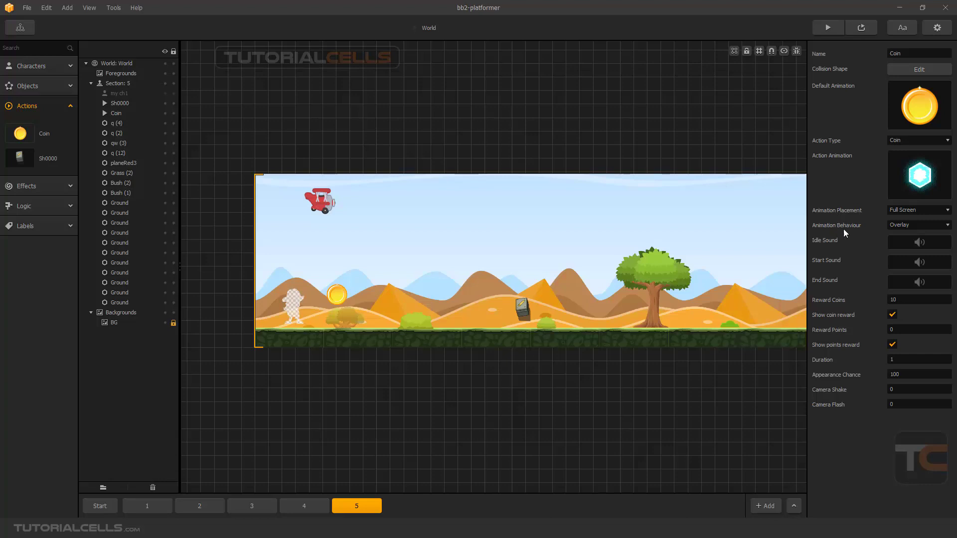
- Nudge the coin's action animation image to position -131, 10 and preview the pickup in the Start section
{"action": "mouse_move", "coordinate": [916, 190]}
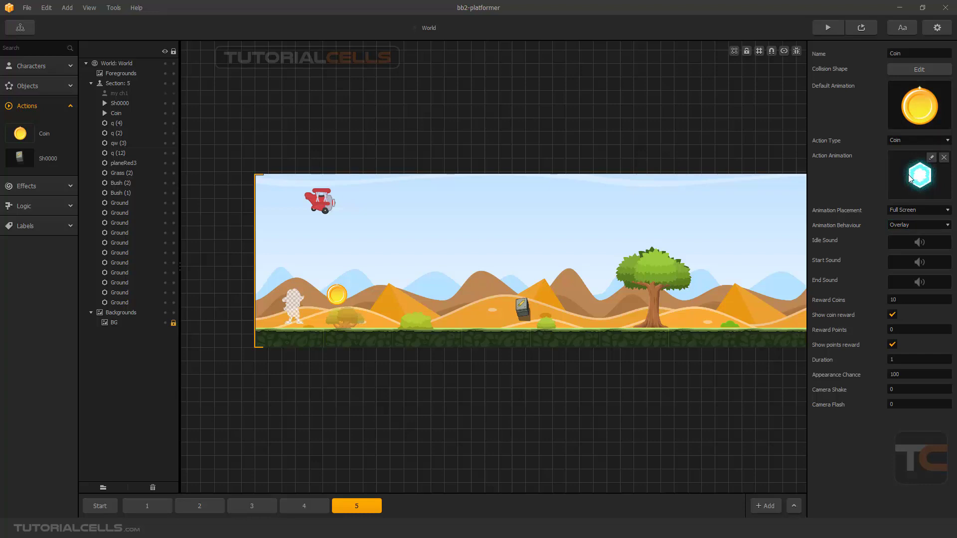
{"action": "left_click", "coordinate": [930, 158]}
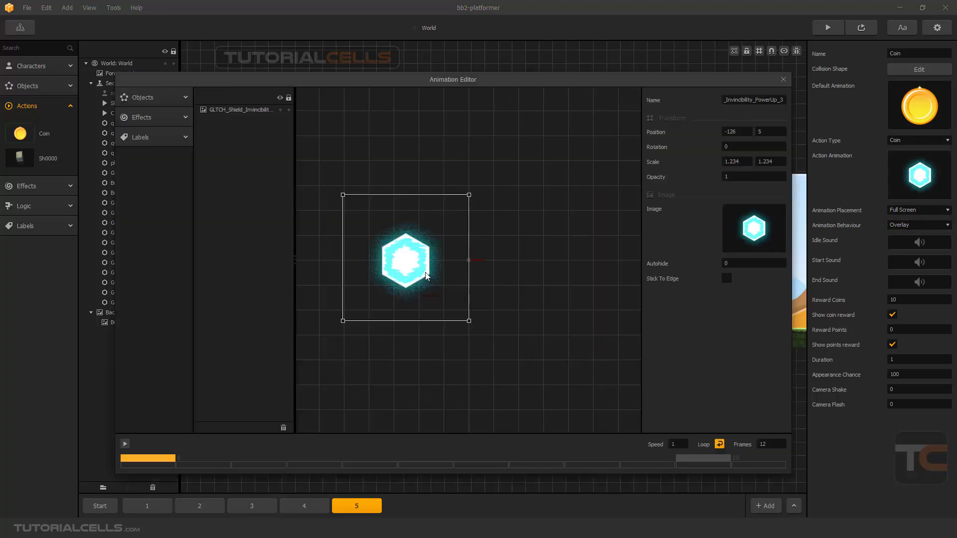
{"action": "left_click_drag", "start_coordinate": [416, 266], "coordinate": [414, 264]}
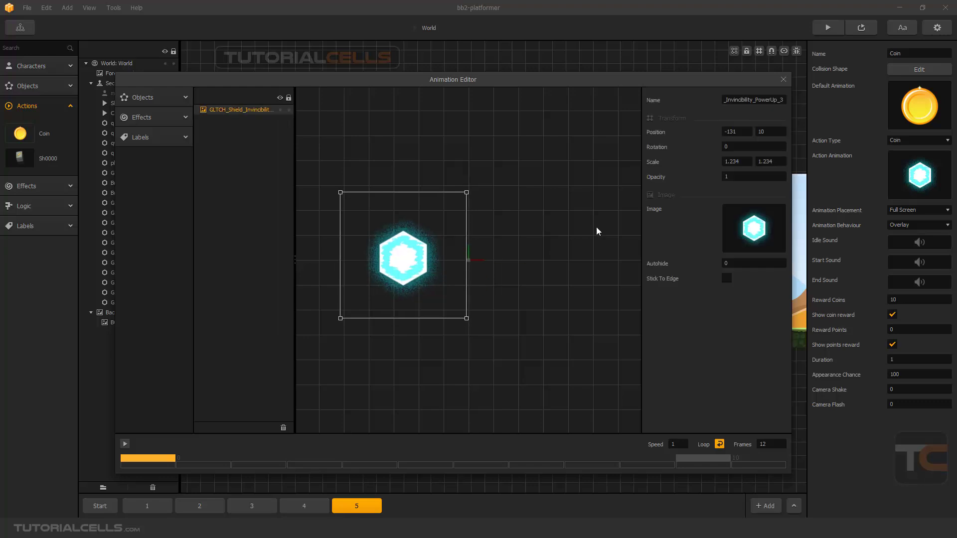
{"action": "left_click", "coordinate": [782, 79]}
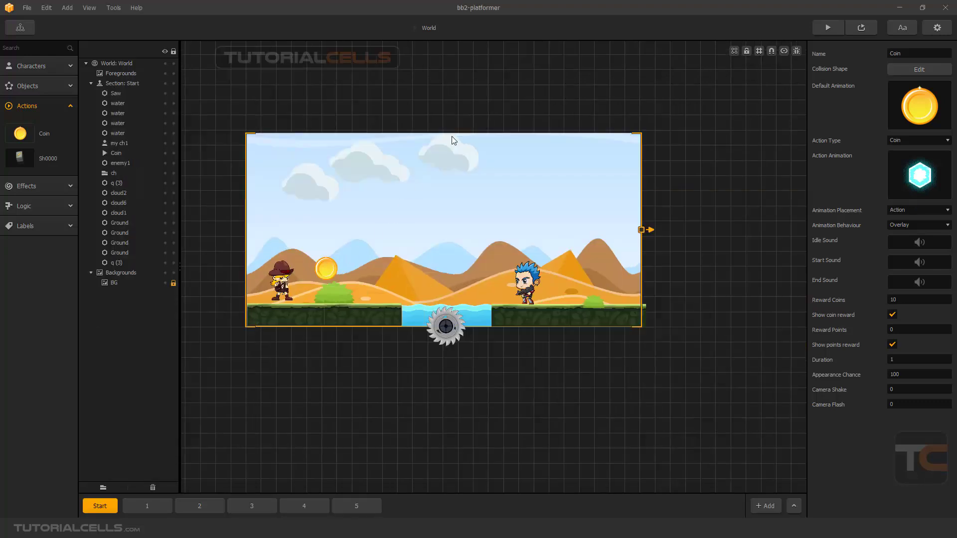
{"action": "left_click", "coordinate": [834, 29]}
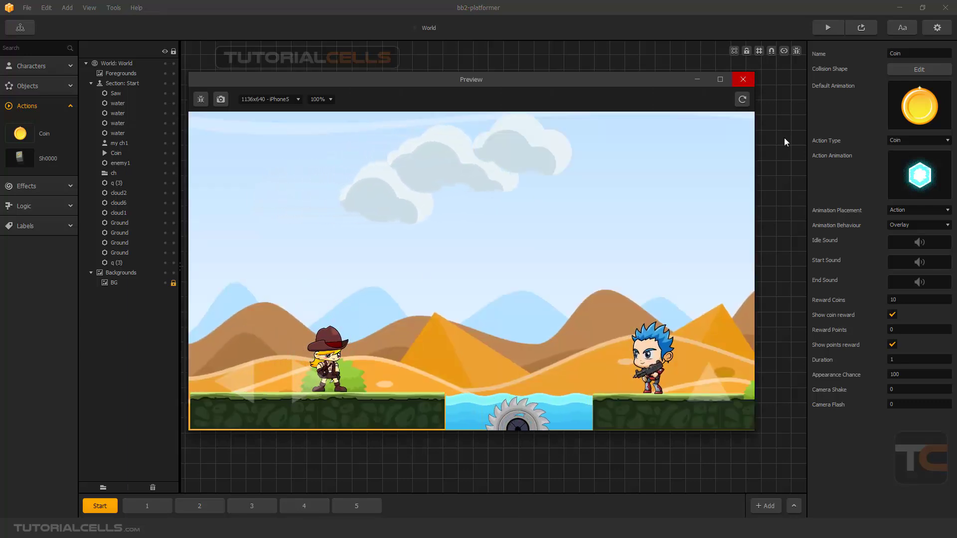
{"action": "left_click", "coordinate": [743, 79]}
- Set the coin's Animation Placement to Full Screen and preview the coin pickup
{"action": "left_click", "coordinate": [897, 211]}
{"action": "left_click", "coordinate": [895, 238]}
{"action": "left_click", "coordinate": [862, 28]}
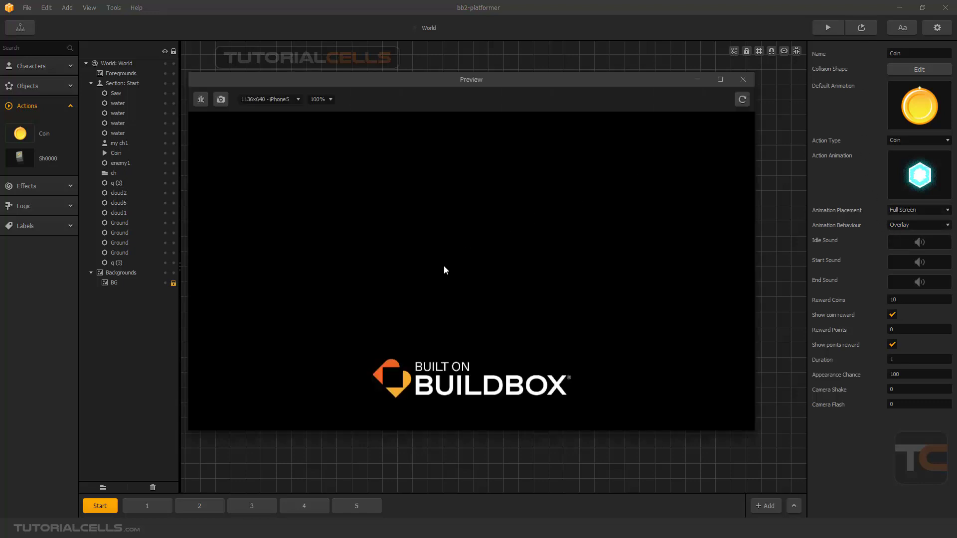
{"action": "key", "text": "Right"}
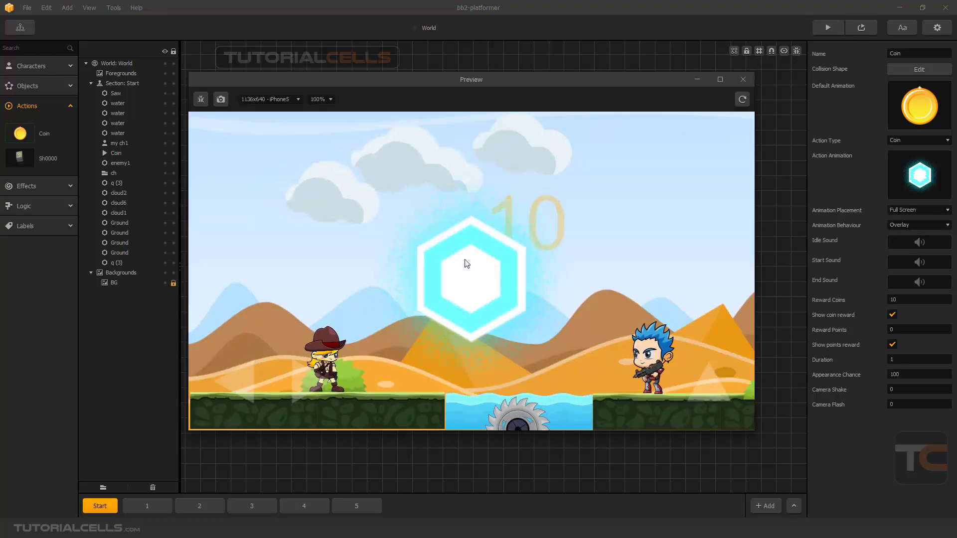
{"action": "left_click", "coordinate": [743, 79]}
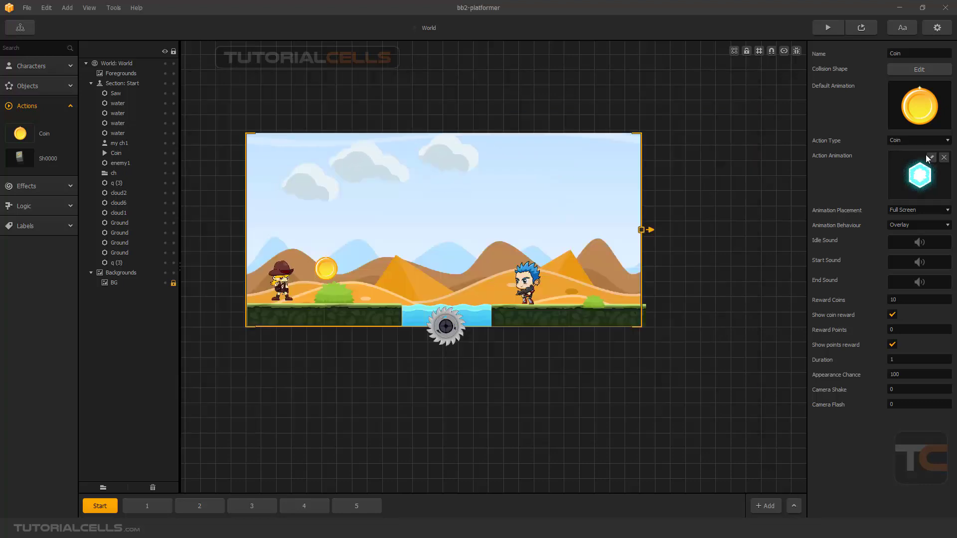
- Move the action animation image left to position -148, 4 and preview the pickup with Full Screen placement
{"action": "left_click", "coordinate": [920, 172]}
{"action": "left_click_drag", "start_coordinate": [481, 264], "coordinate": [407, 263]}
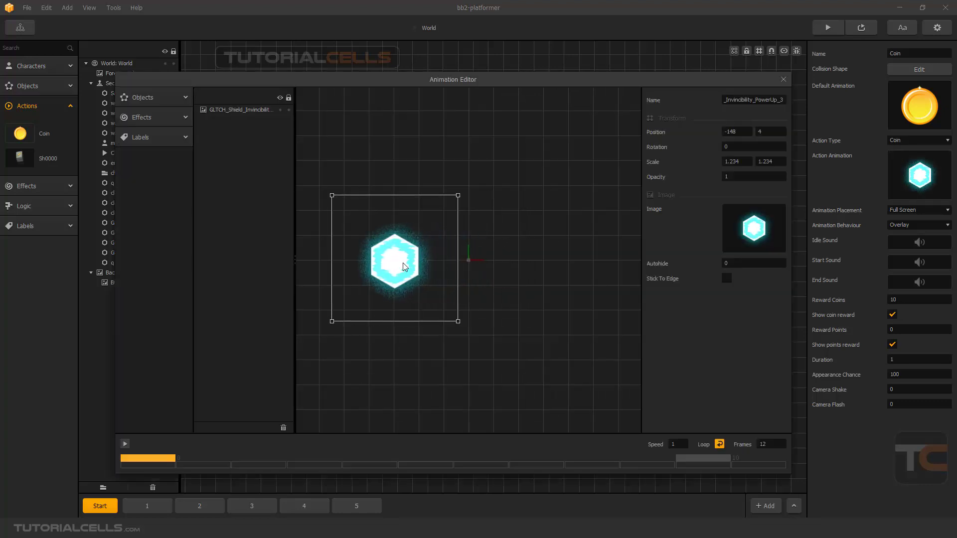
{"action": "left_click", "coordinate": [784, 80]}
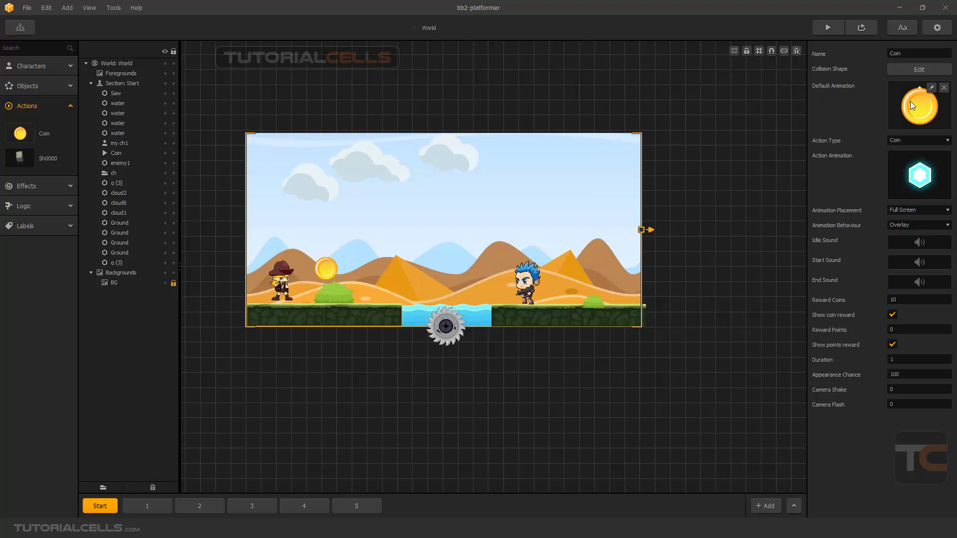
{"action": "left_click", "coordinate": [862, 28]}
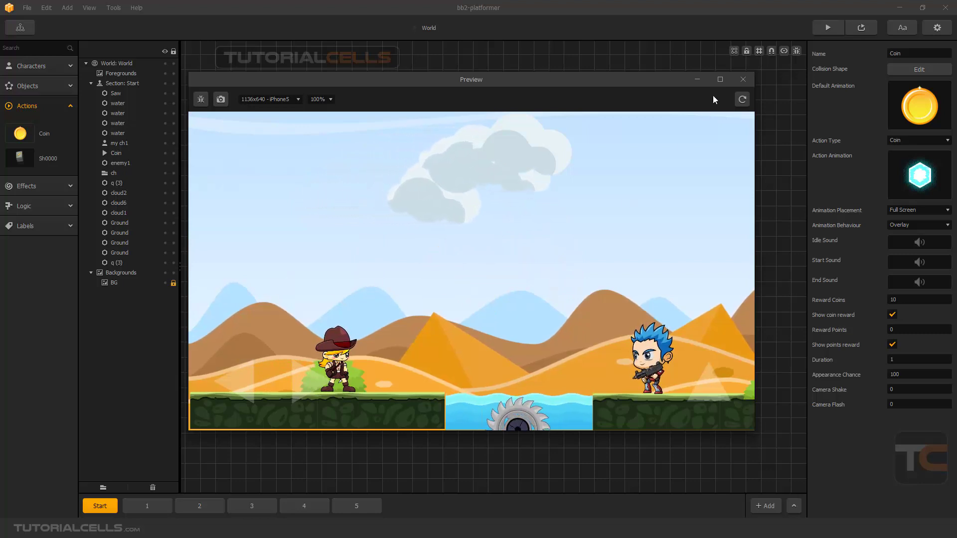
{"action": "left_click", "coordinate": [743, 79]}
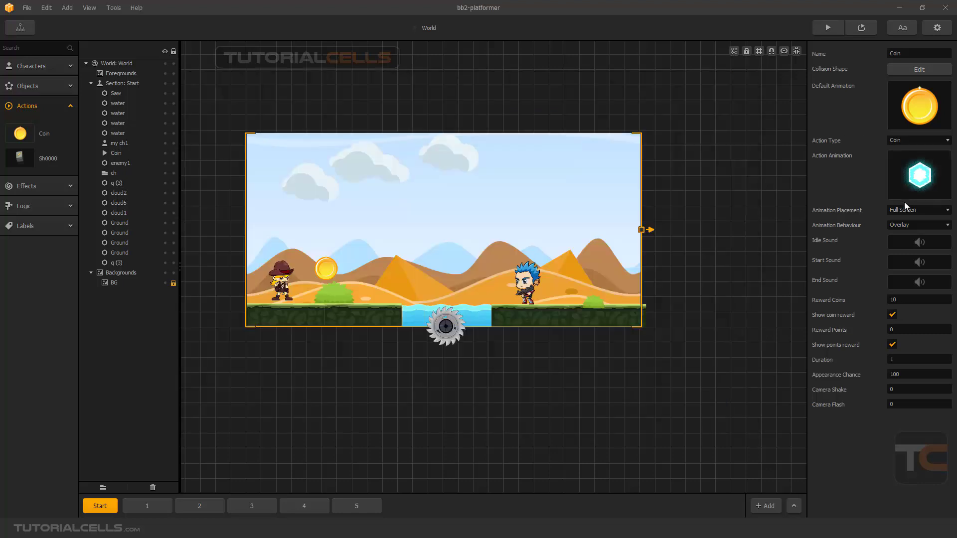
- Set the coin's Animation Behaviour to Replace and its Animation Placement to Action
{"action": "left_click", "coordinate": [897, 225]}
{"action": "left_click", "coordinate": [900, 246]}
{"action": "left_click", "coordinate": [899, 211]}
{"action": "left_click", "coordinate": [905, 231]}
- Bring the coin's action animation image back to position 0, 0 and preview the pickup with the Replace behaviour
{"action": "left_click", "coordinate": [926, 160]}
{"action": "left_click_drag", "start_coordinate": [373, 255], "coordinate": [444, 254]}
{"action": "left_click", "coordinate": [735, 132]}
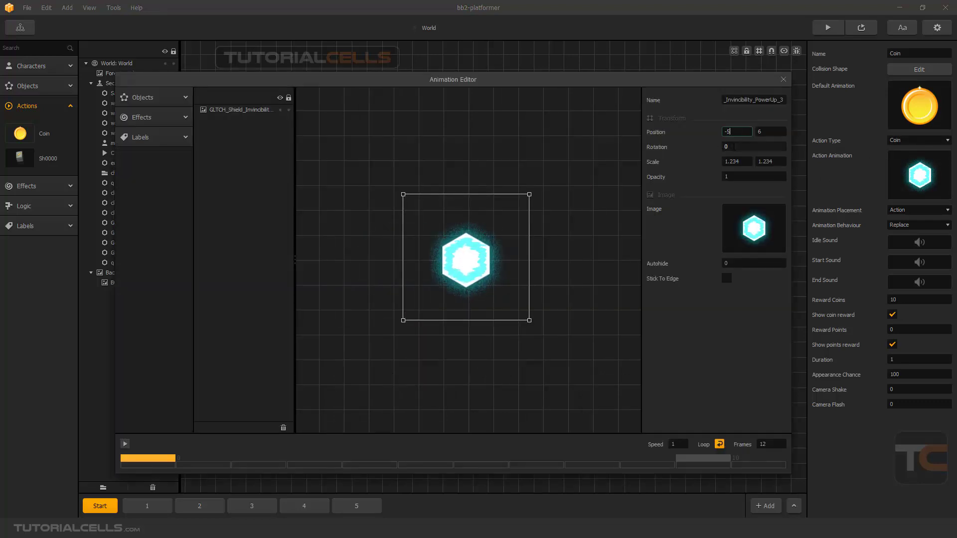
{"action": "left_click_drag", "start_coordinate": [730, 132], "coordinate": [703, 131]}
{"action": "type", "text": "0"}
{"action": "key", "text": "Tab"}
{"action": "type", "text": "0"}
{"action": "key", "text": "Return"}
{"action": "left_click", "coordinate": [783, 79]}
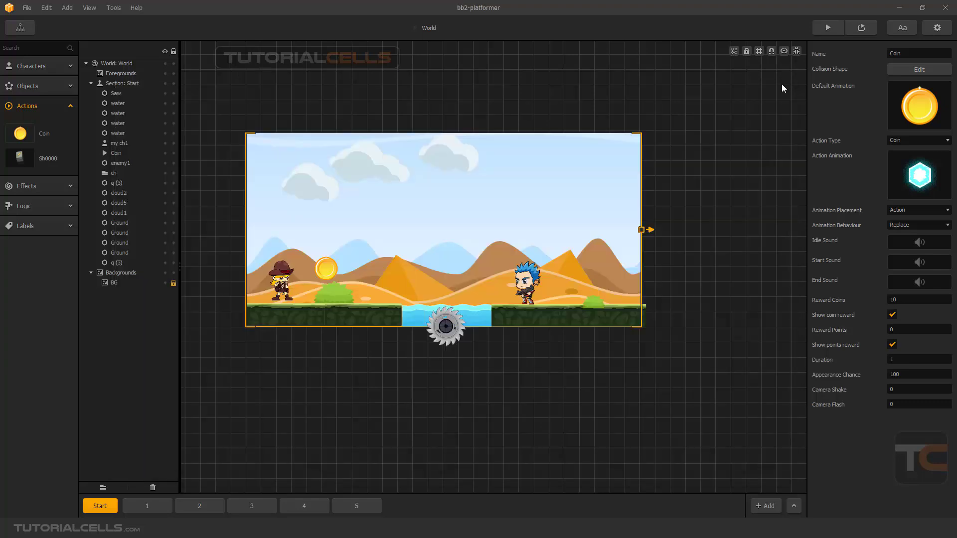
{"action": "left_click", "coordinate": [829, 28]}
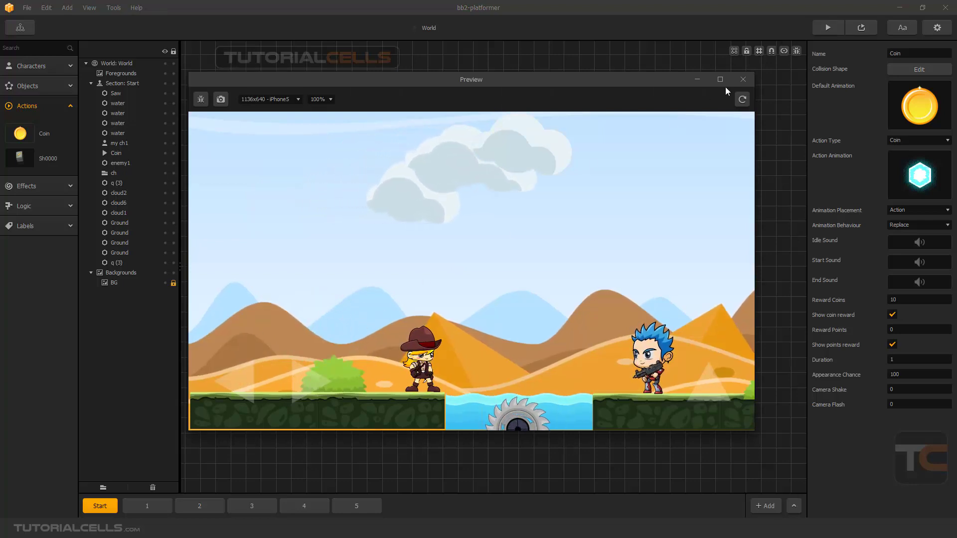
{"action": "left_click", "coordinate": [742, 80]}
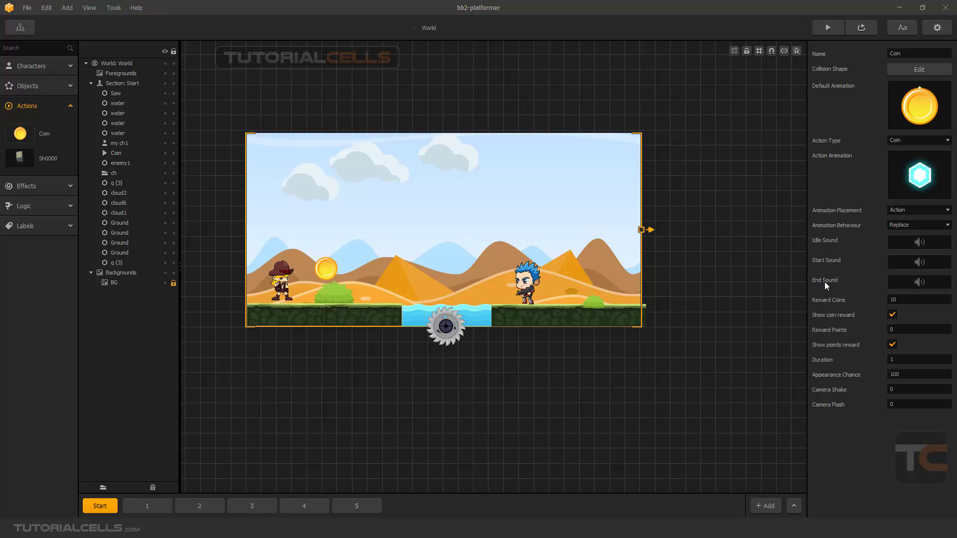
{"action": "left_click", "coordinate": [899, 141]}
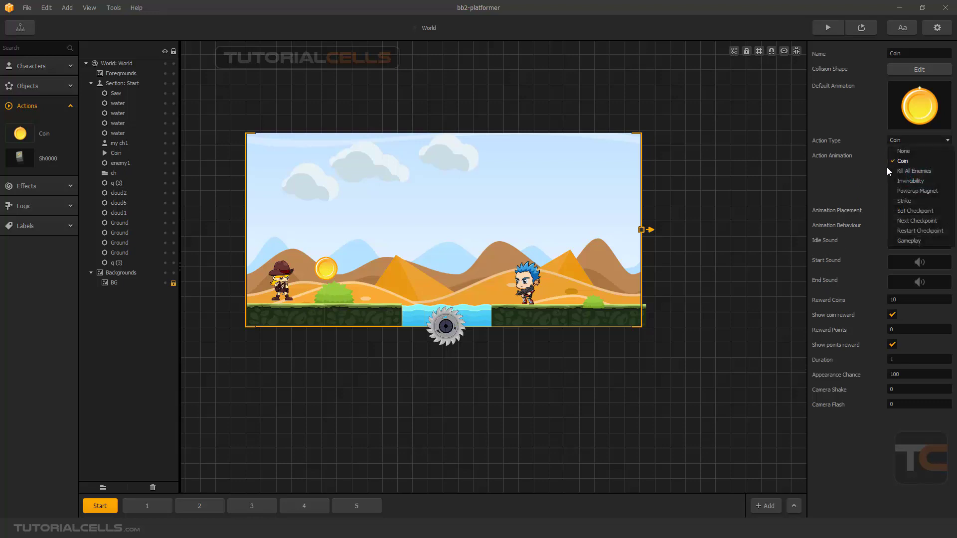
{"action": "left_click", "coordinate": [846, 178]}
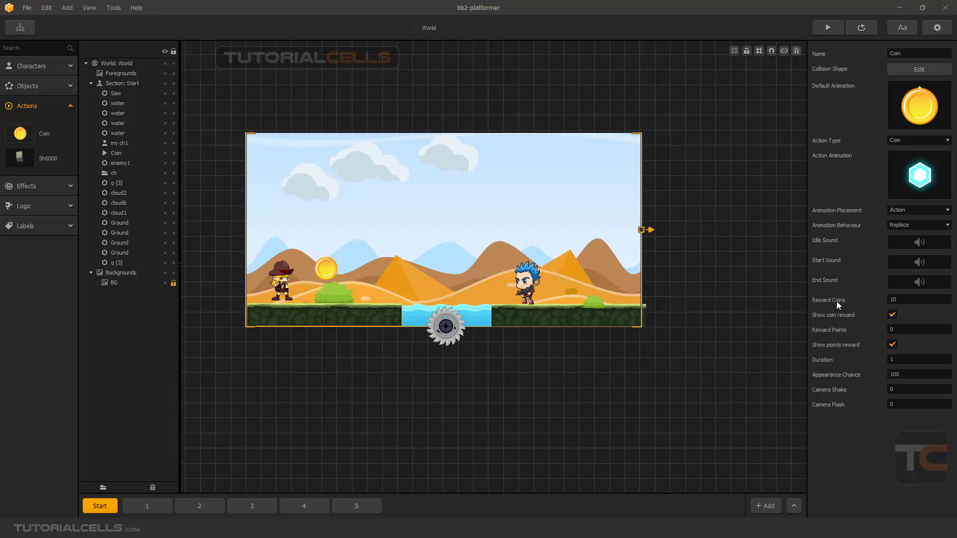
- Set the coin's Reward Coins to 1000 and preview the coin pickup
{"action": "double_click", "coordinate": [893, 300]}
{"action": "key", "text": "Return"}
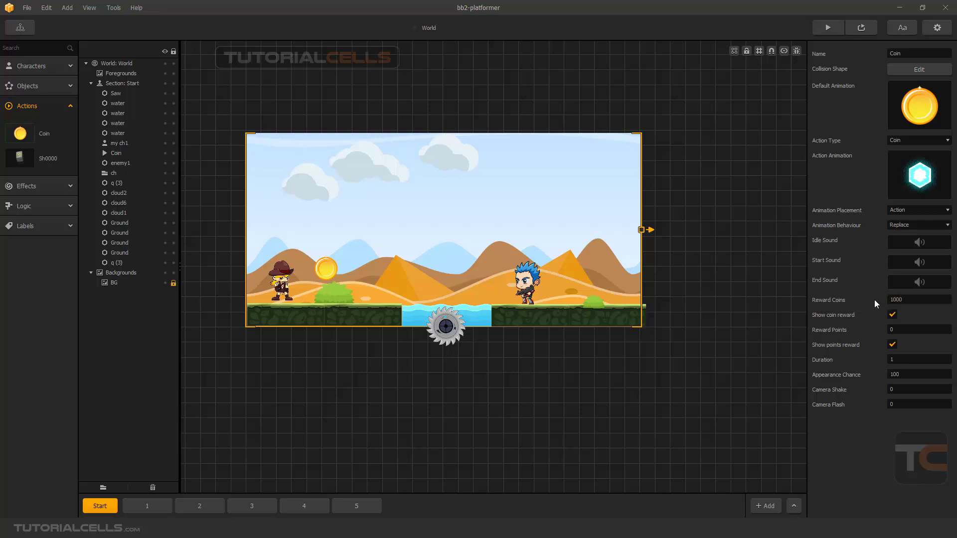
{"action": "left_click", "coordinate": [858, 27]}
{"action": "key", "text": "Right"}
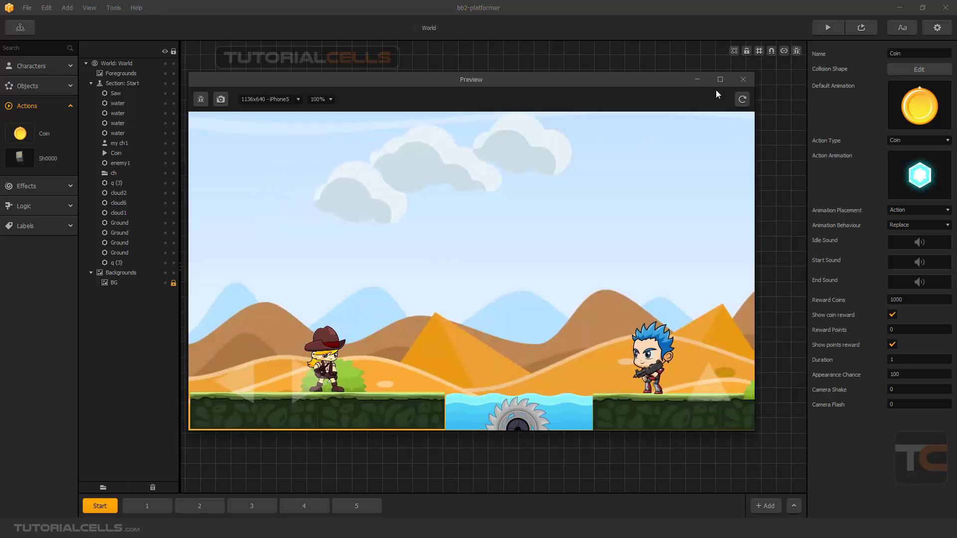
{"action": "left_click", "coordinate": [743, 80]}
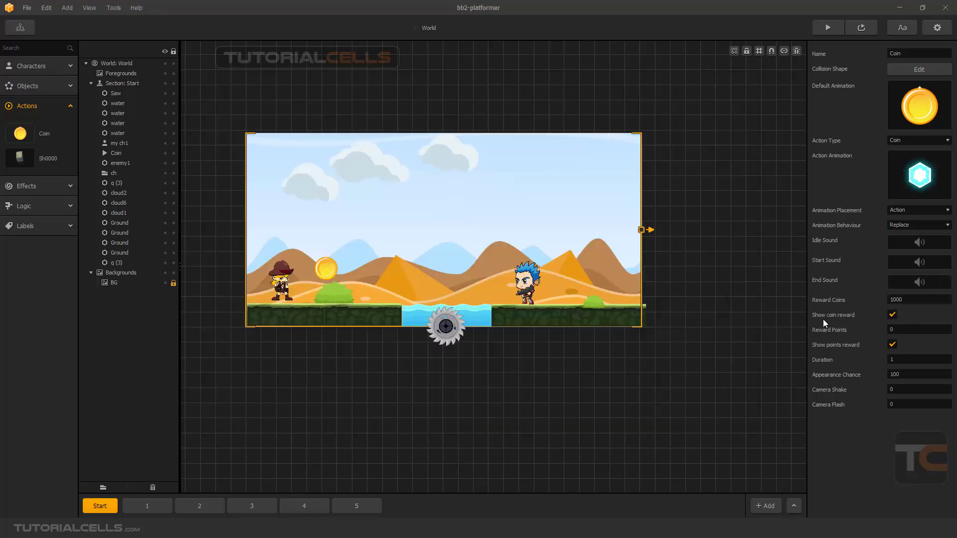
- Turn off Show coin reward for the coin and preview the pickup
{"action": "left_click", "coordinate": [892, 316]}
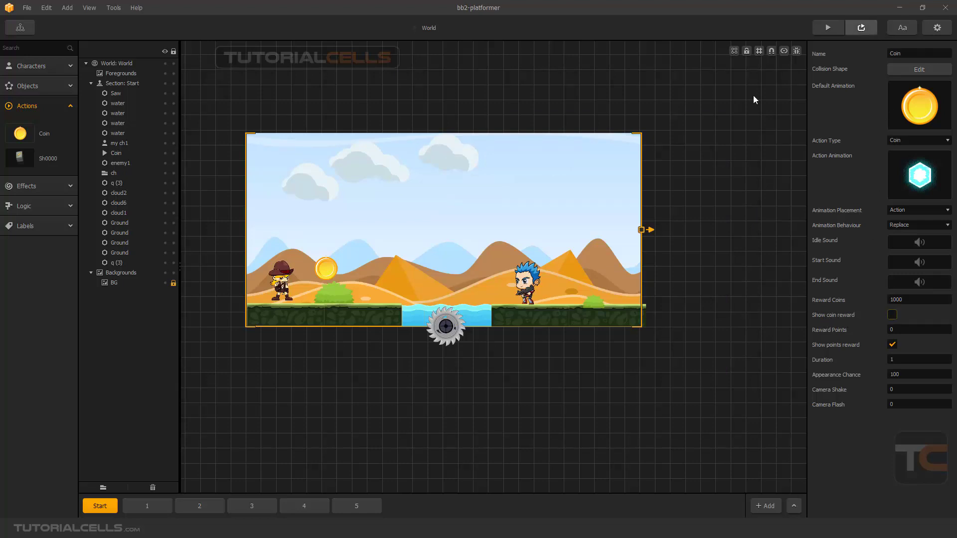
{"action": "key", "text": "ctrl+p"}
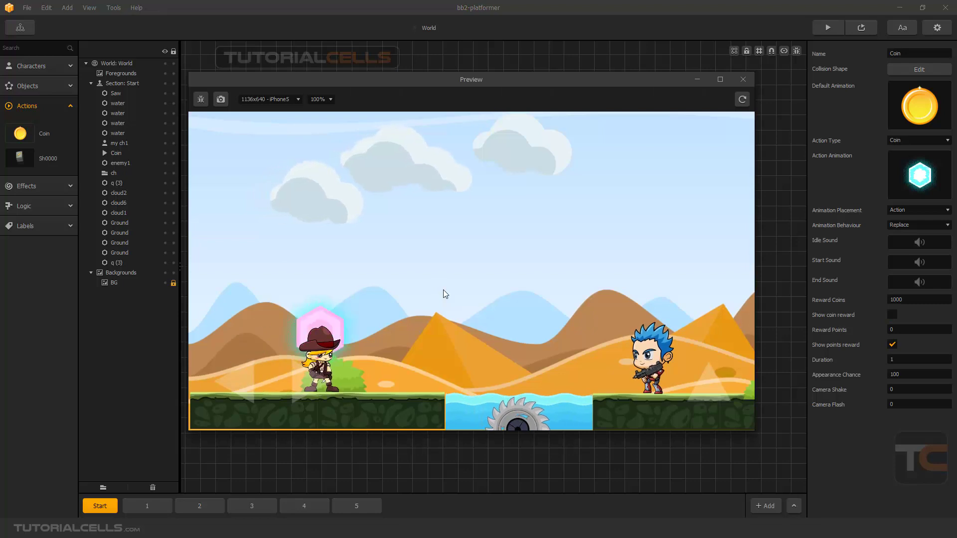
{"action": "left_click", "coordinate": [737, 81]}
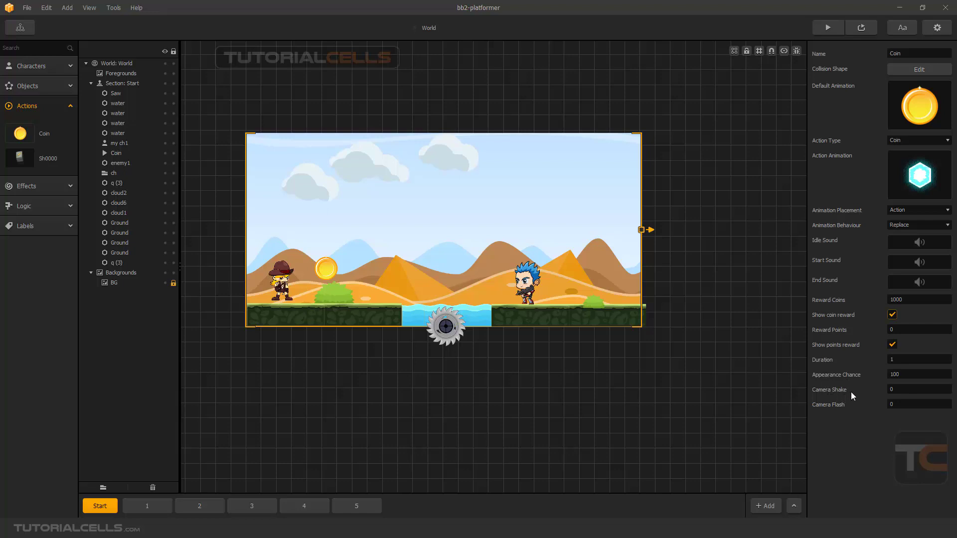
- Set the coin's Camera Shake to 0.3 and preview the coin pickup
{"action": "left_click", "coordinate": [871, 390]}
{"action": "type", "text": "0.3"}
{"action": "key", "text": "Return"}
{"action": "left_click", "coordinate": [849, 29]}
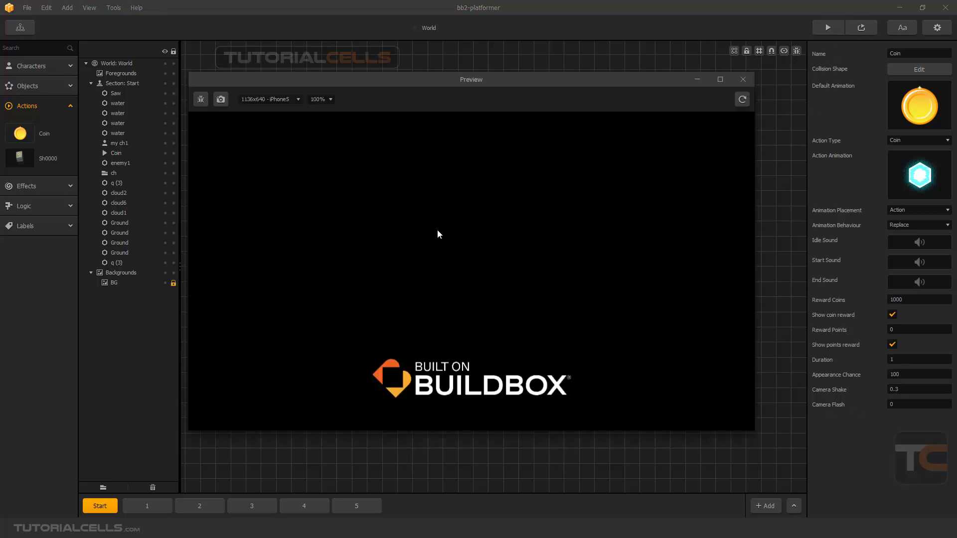
{"action": "key", "text": "Right"}
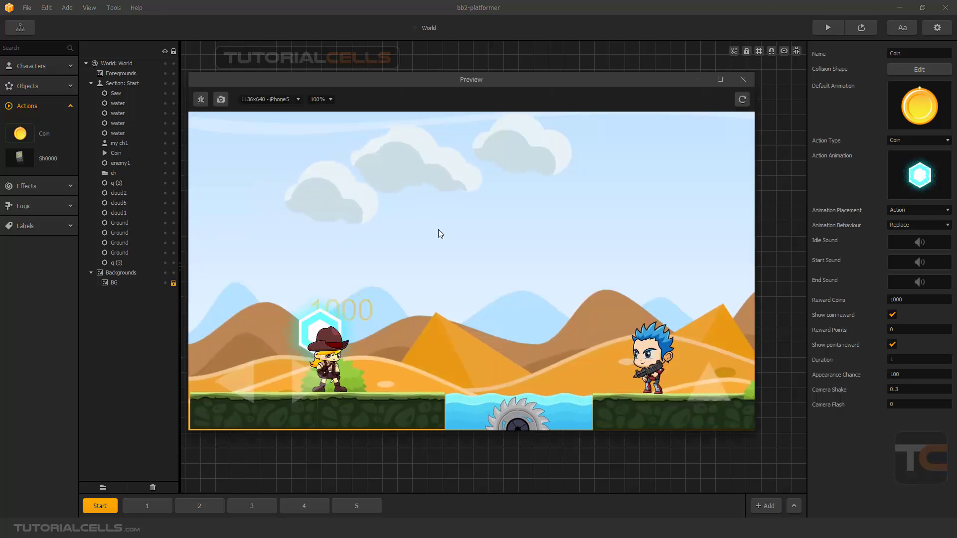
{"action": "left_click", "coordinate": [742, 80]}
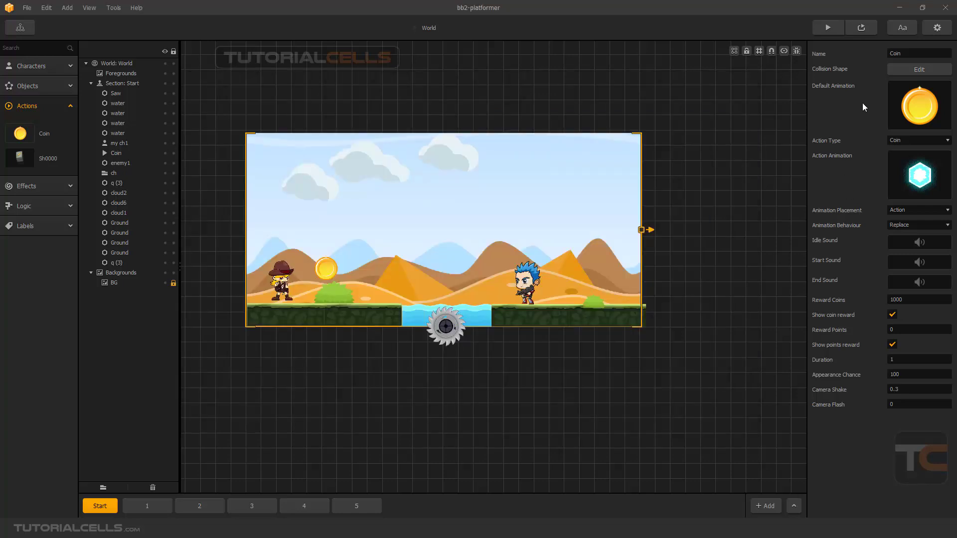
{"action": "left_click", "coordinate": [901, 140]}
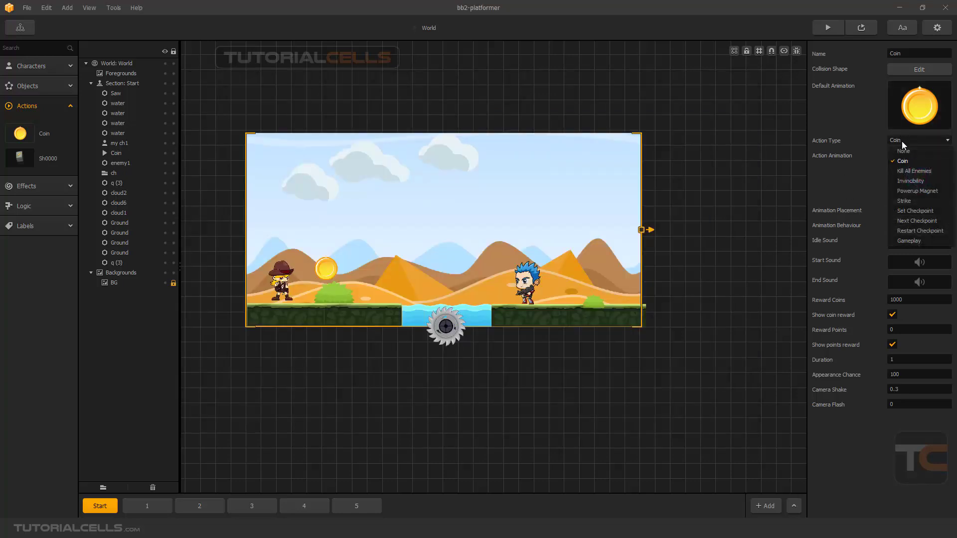
{"action": "left_click", "coordinate": [855, 170]}
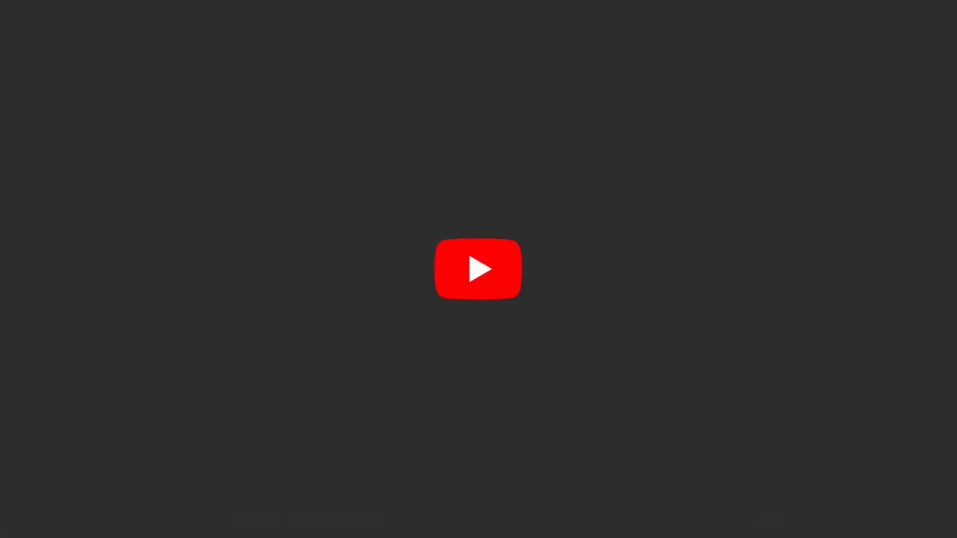